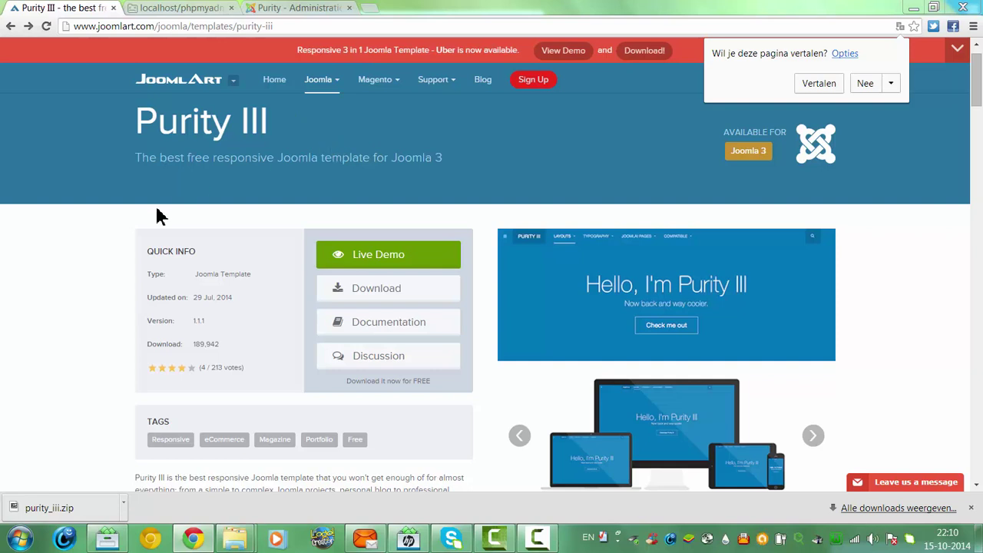
- Download the purity_iii.v1.1.1.zip package from JoomlArt's Purity III Template page
{"action": "left_click", "coordinate": [417, 296]}
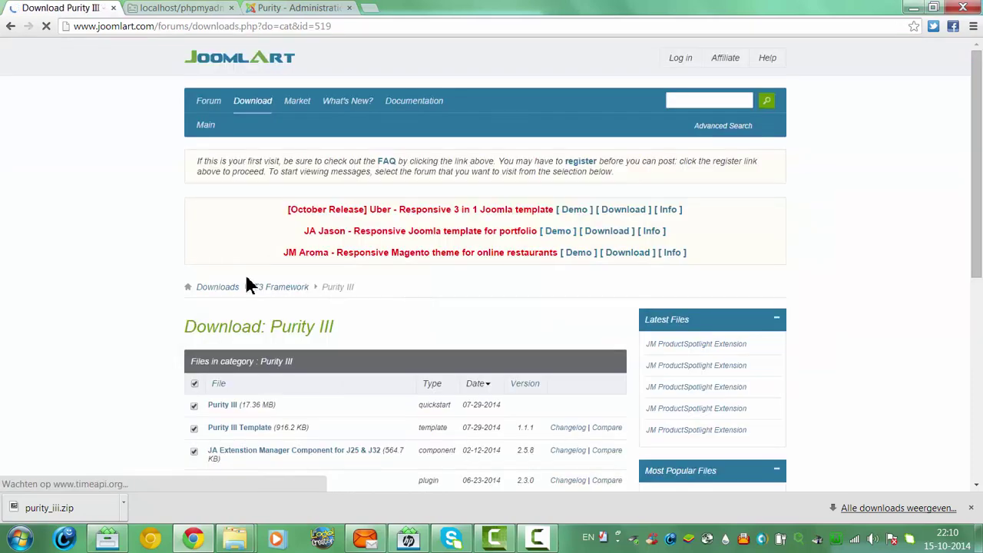
{"action": "left_click", "coordinate": [240, 428]}
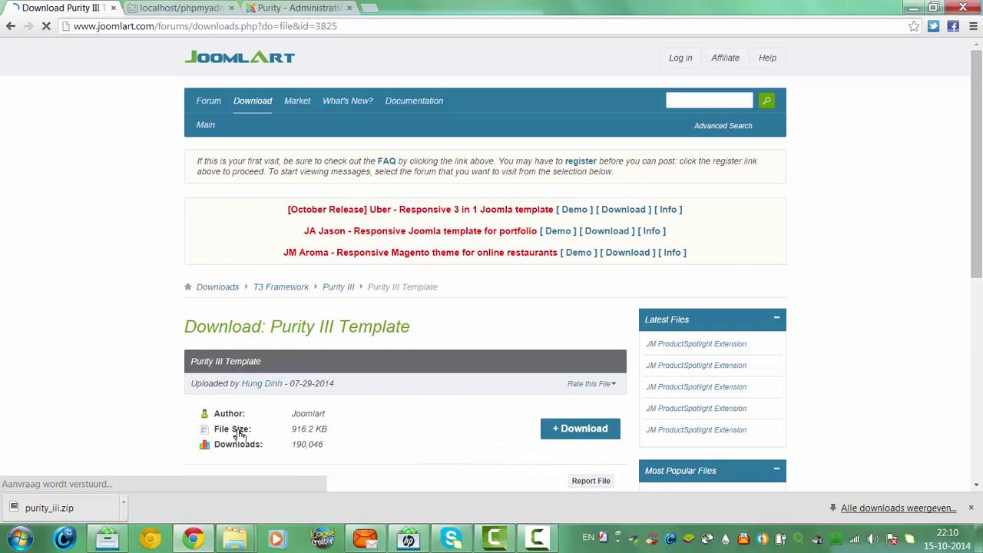
{"action": "left_click", "coordinate": [578, 430]}
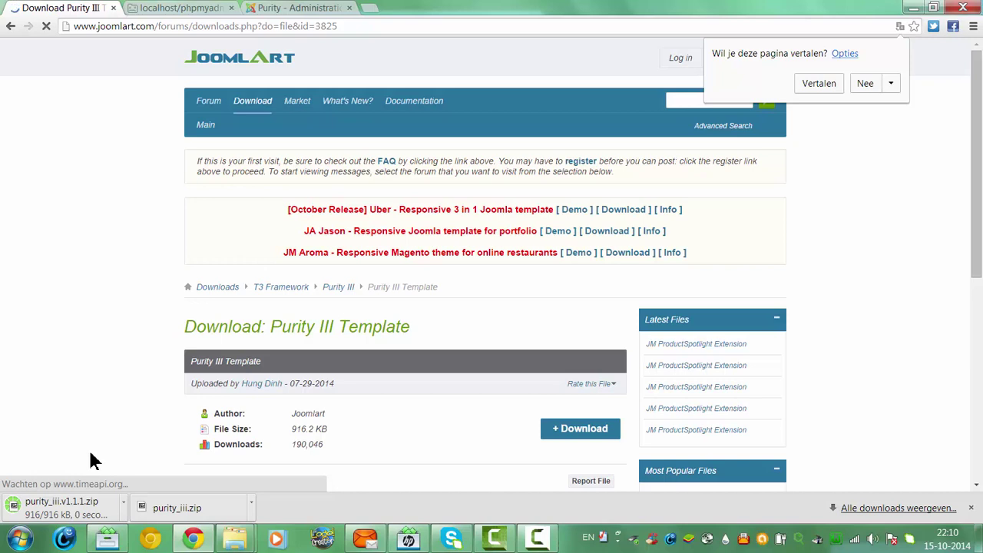
{"action": "left_click", "coordinate": [261, 9]}
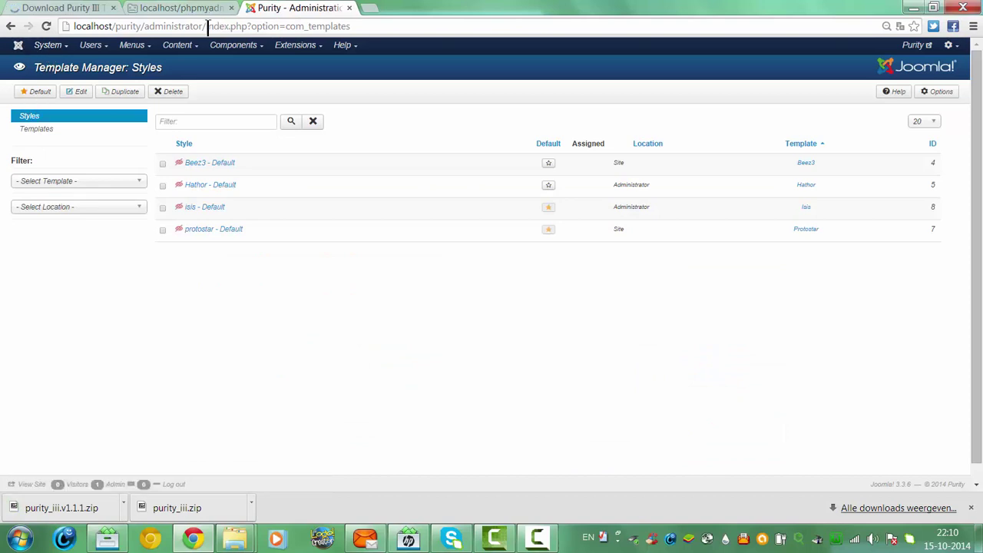
- Load the administrator control panel and open the Extension Manager installer
{"action": "left_click_drag", "start_coordinate": [206, 25], "coordinate": [825, 31]}
{"action": "key", "text": "BackSpace"}
{"action": "key", "text": "Return"}
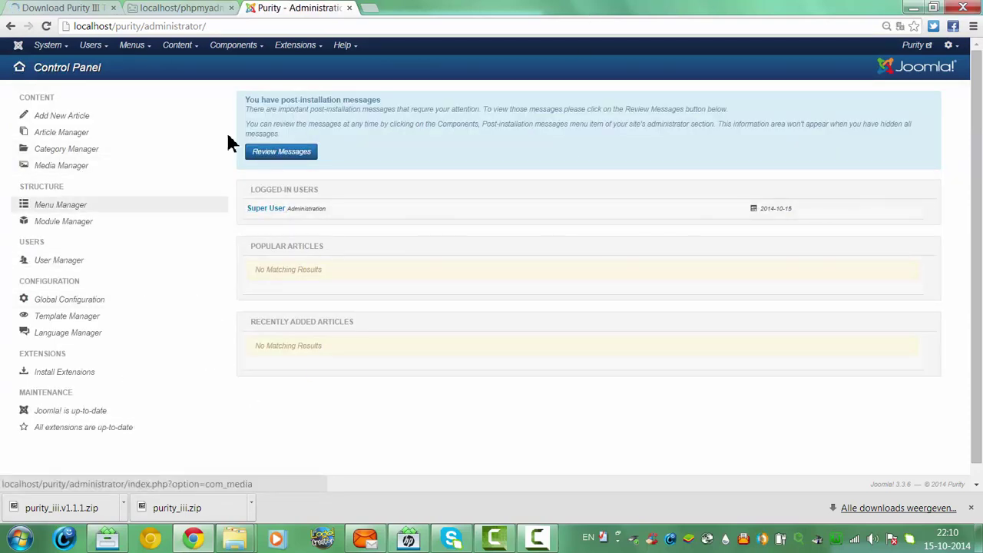
{"action": "left_click", "coordinate": [295, 51]}
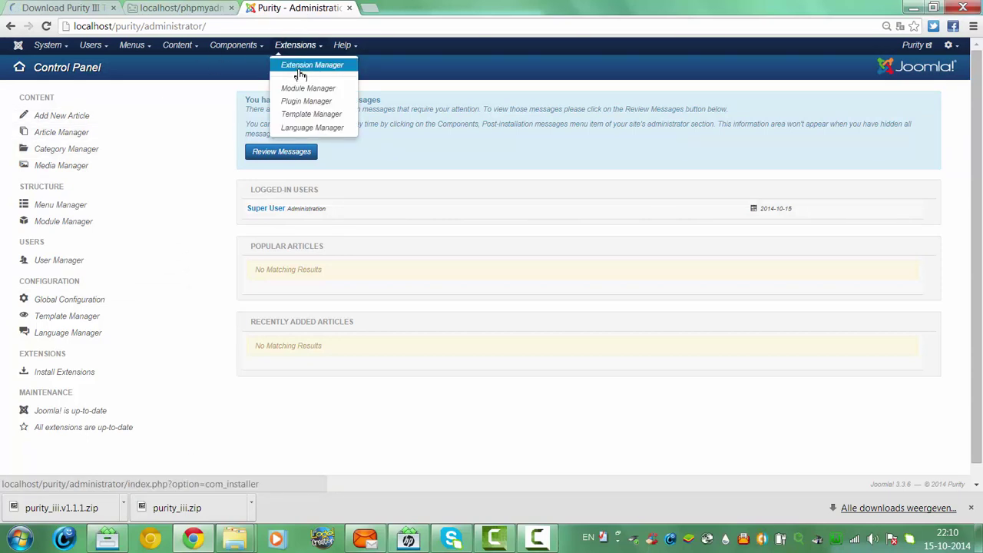
{"action": "left_click", "coordinate": [299, 74]}
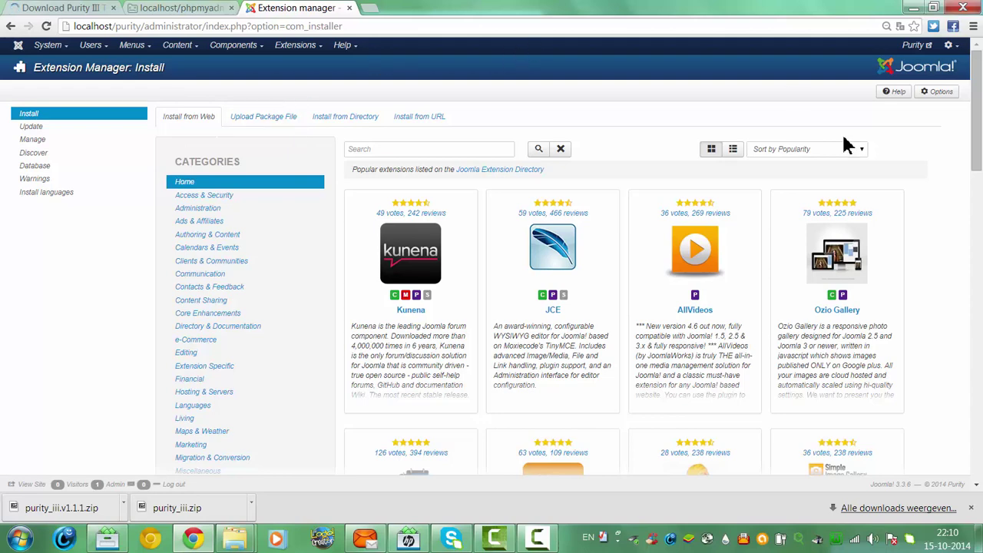
{"action": "scroll", "coordinate": [976, 65], "scroll_direction": "down", "scroll_amount": 4}
{"action": "scroll", "coordinate": [978, 65], "scroll_direction": "up", "scroll_amount": 4}
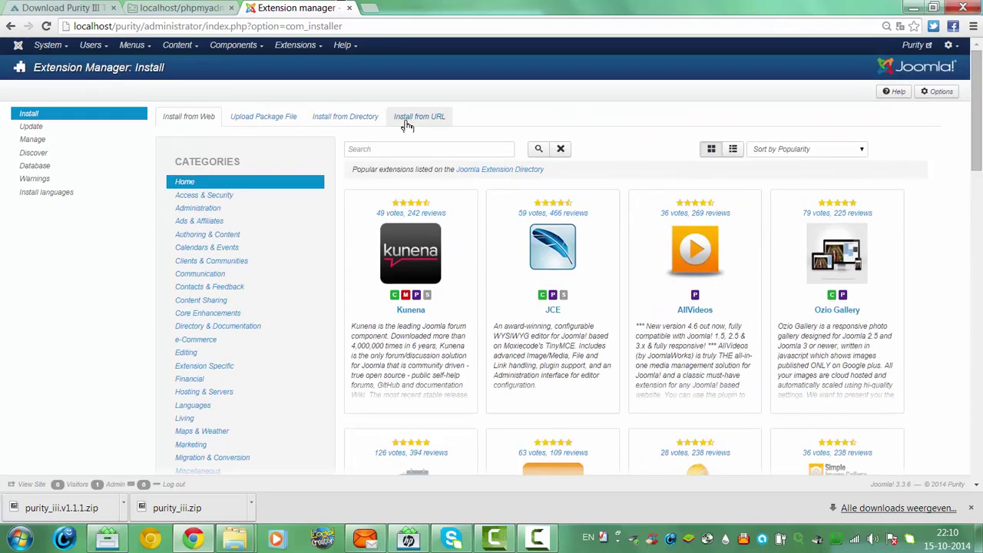
- Upload and install the purity_iii.v1.1.1 package from Downloads via Upload Package File
{"action": "left_click", "coordinate": [265, 118]}
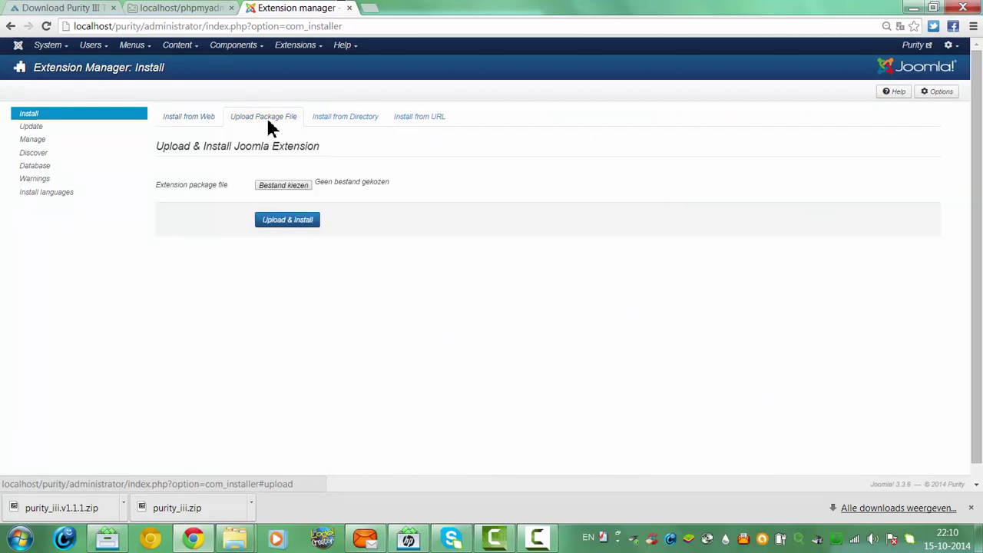
{"action": "left_click", "coordinate": [293, 191]}
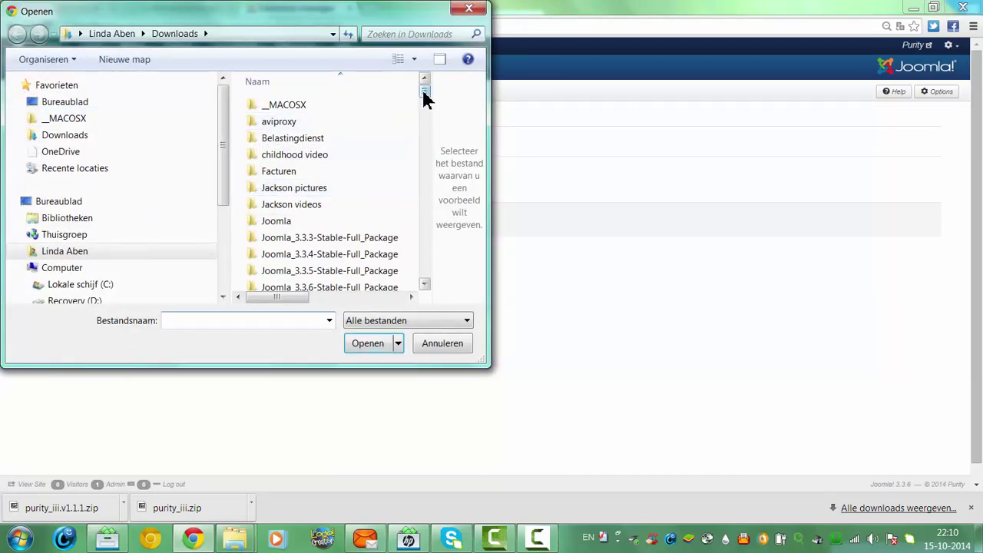
{"action": "left_click_drag", "start_coordinate": [427, 98], "coordinate": [437, 219]}
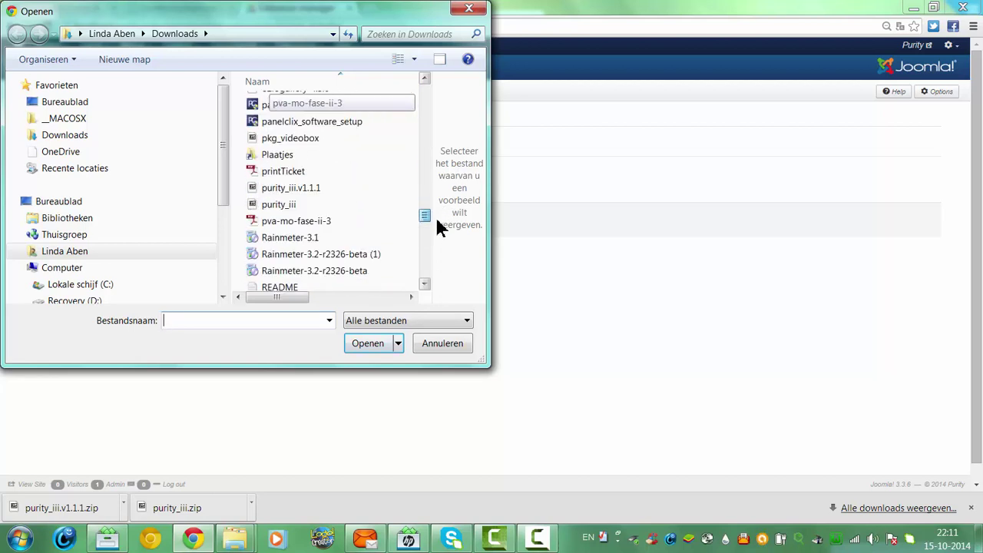
{"action": "left_click", "coordinate": [290, 192]}
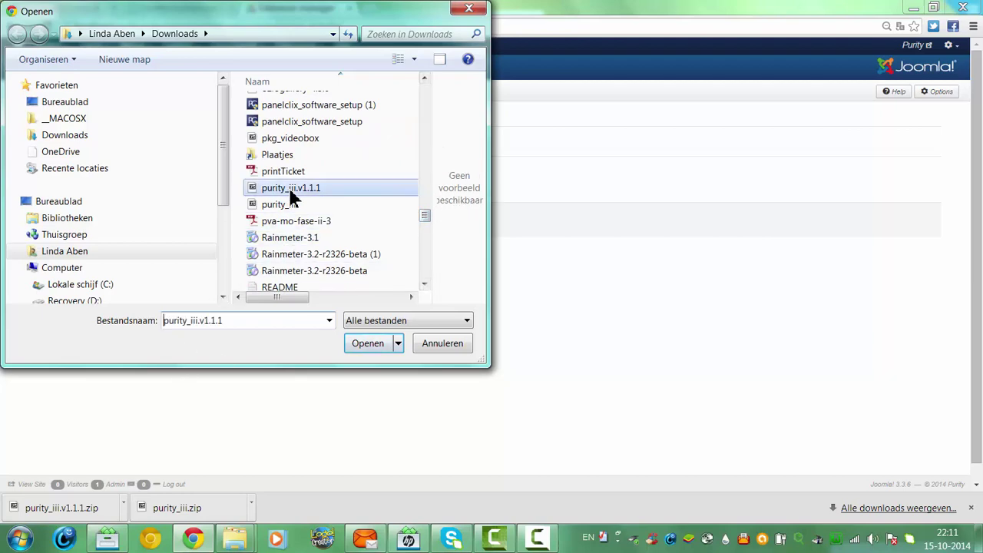
{"action": "left_click", "coordinate": [361, 346]}
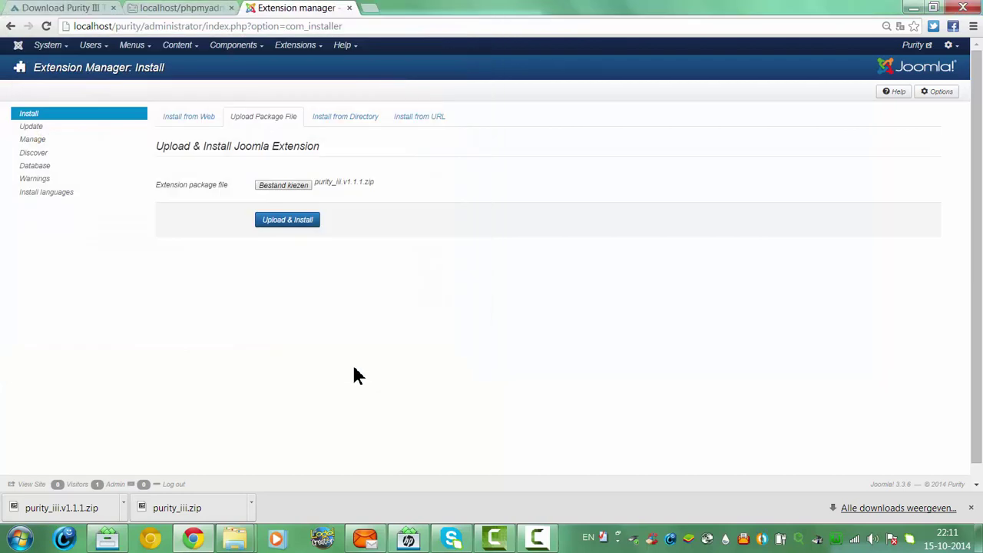
{"action": "left_click", "coordinate": [307, 222]}
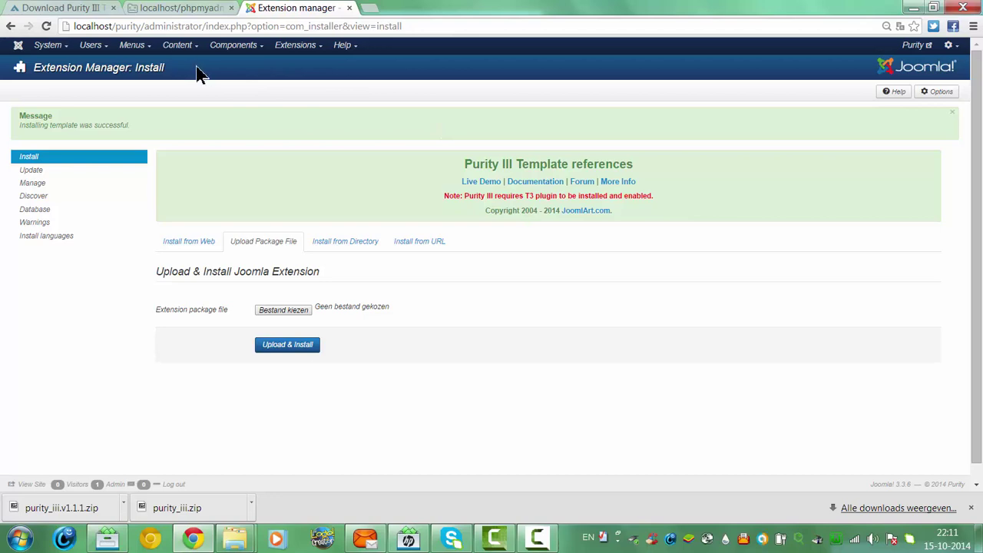
- Download the plg_system_t3 T3 System Plugin zip from the Purity III file list
{"action": "left_click", "coordinate": [78, 7]}
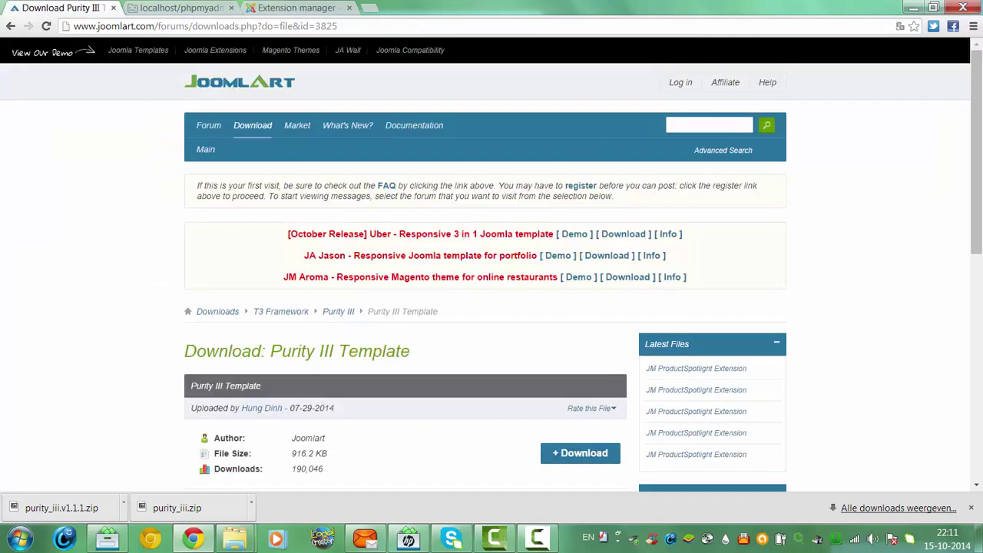
{"action": "scroll", "coordinate": [977, 192], "scroll_direction": "down", "scroll_amount": 3}
{"action": "left_click_drag", "start_coordinate": [977, 230], "coordinate": [977, 246]}
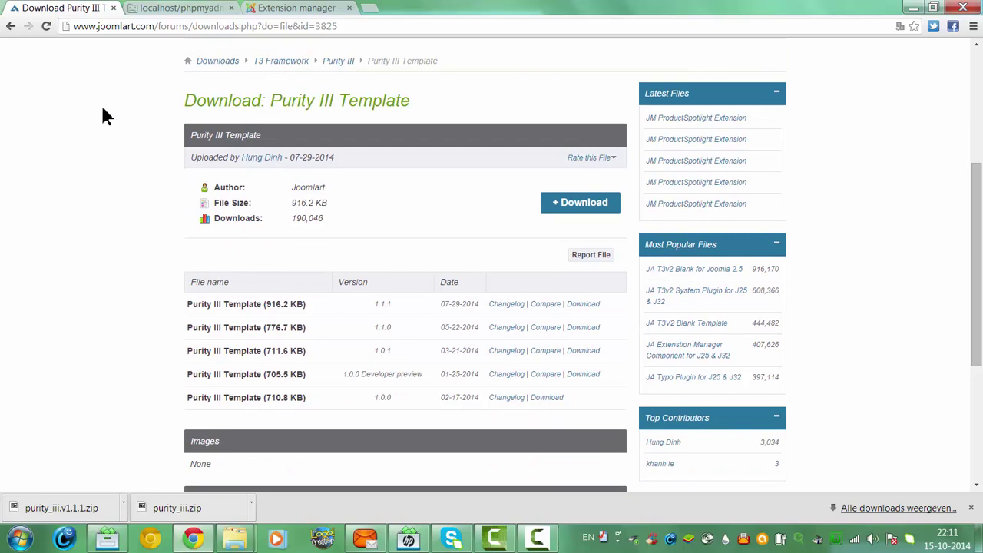
{"action": "left_click", "coordinate": [10, 27]}
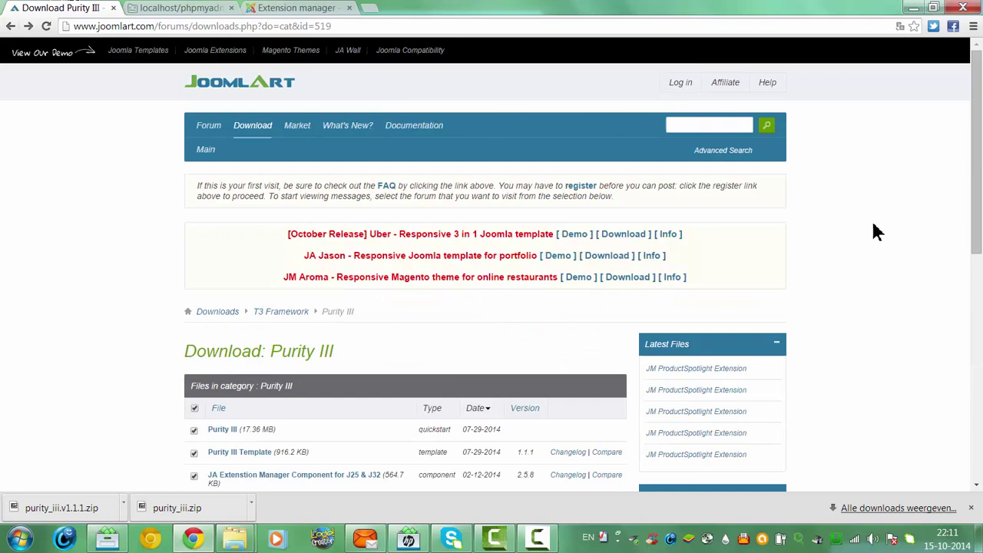
{"action": "left_click_drag", "start_coordinate": [977, 195], "coordinate": [978, 260]}
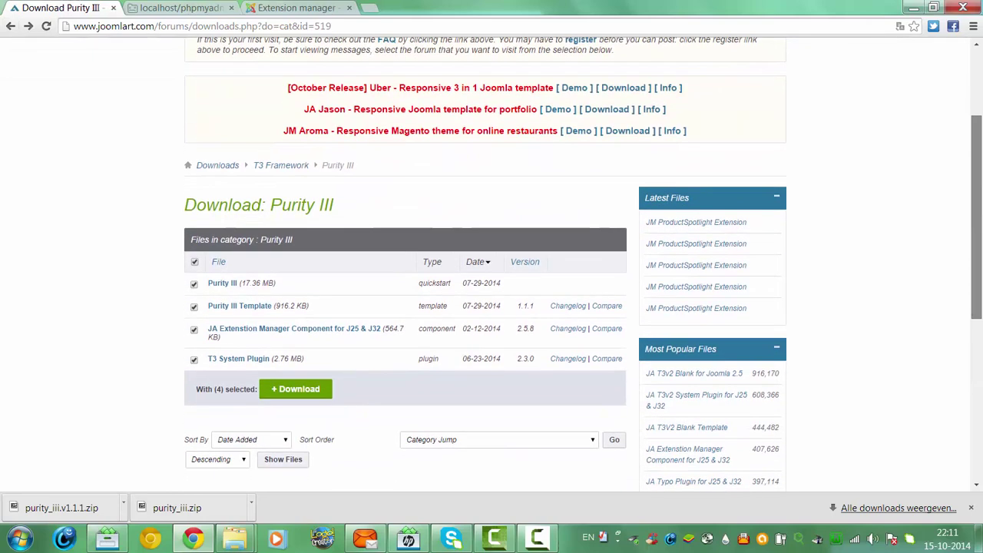
{"action": "left_click", "coordinate": [236, 358]}
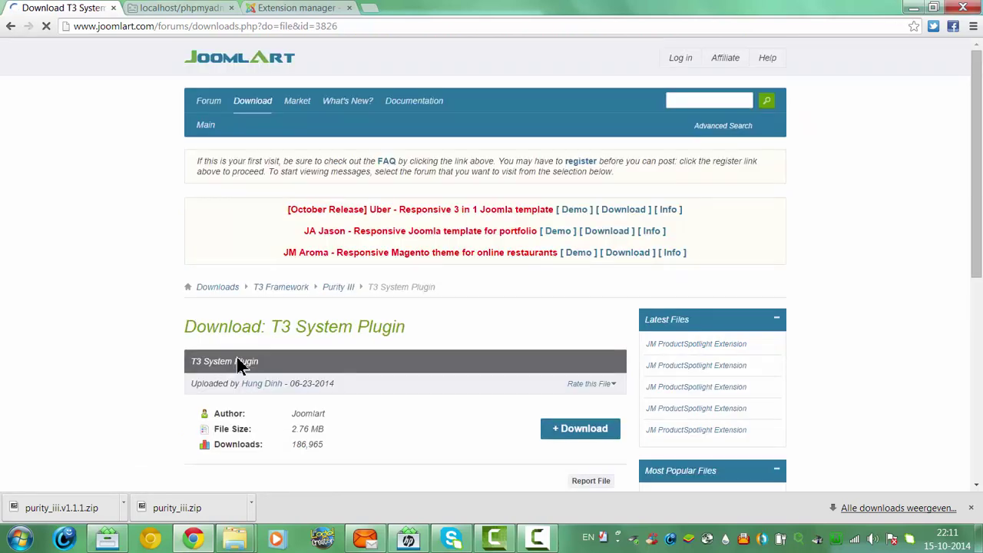
{"action": "left_click", "coordinate": [563, 430]}
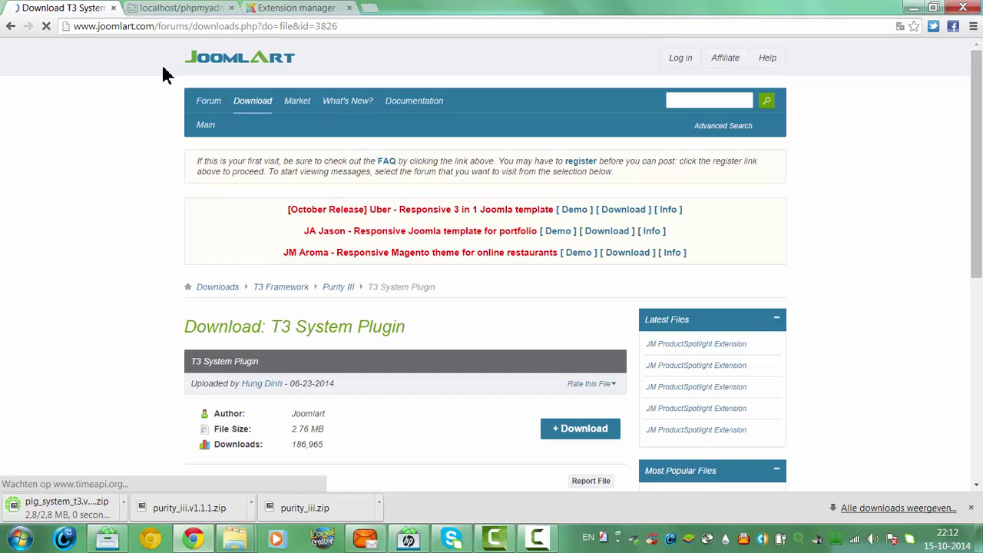
- Dismiss the stray file pickers and get back to the Extension Manager install page
{"action": "left_click", "coordinate": [315, 9]}
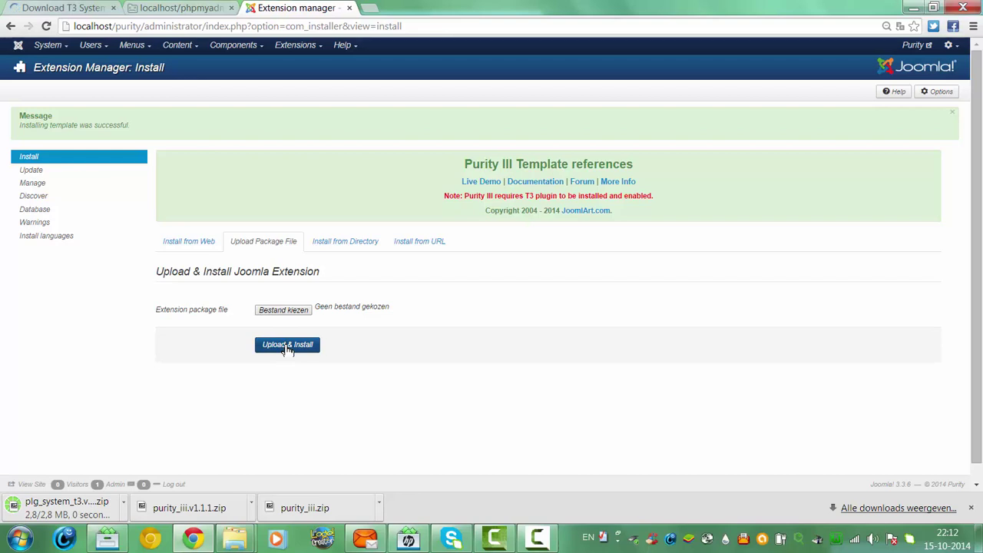
{"action": "left_click", "coordinate": [48, 178]}
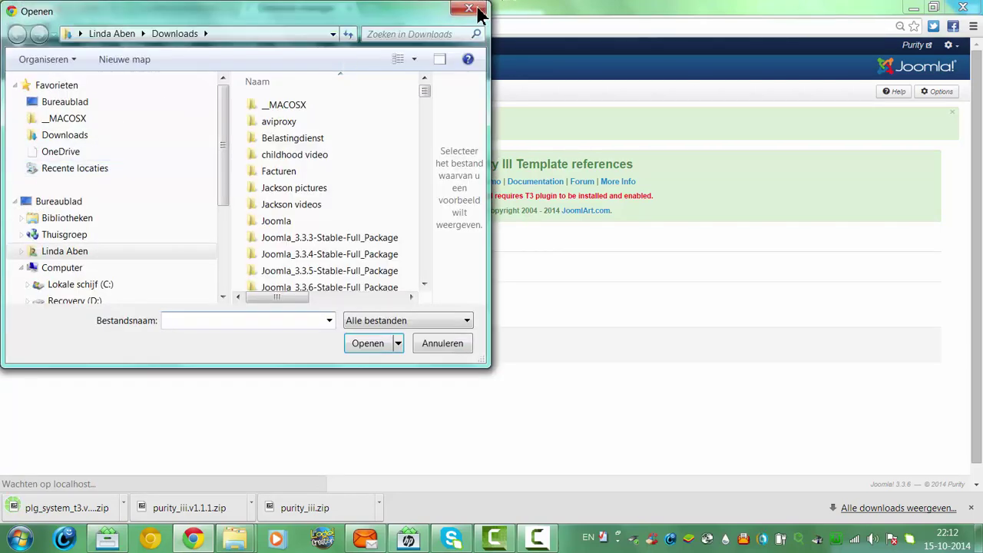
{"action": "left_click", "coordinate": [470, 9]}
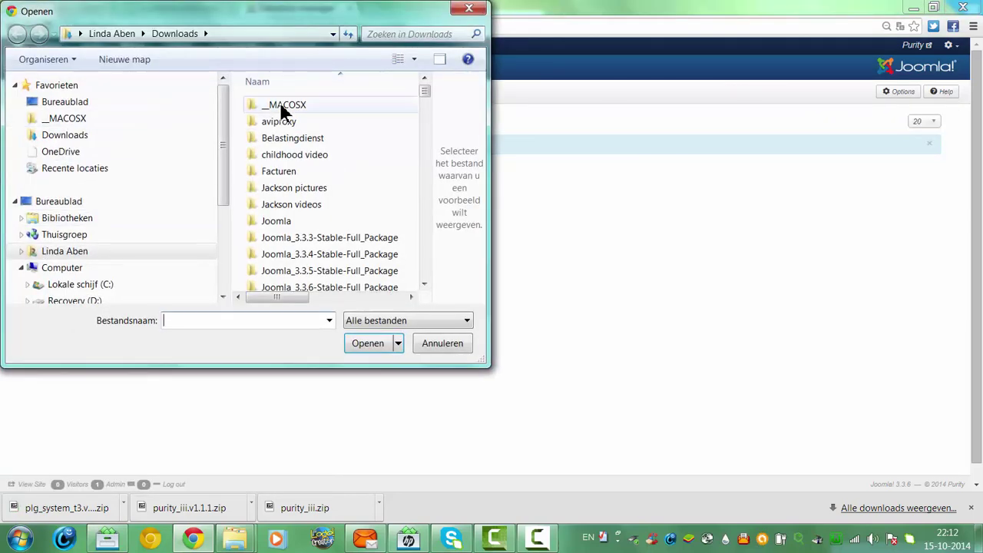
{"action": "left_click", "coordinate": [470, 9]}
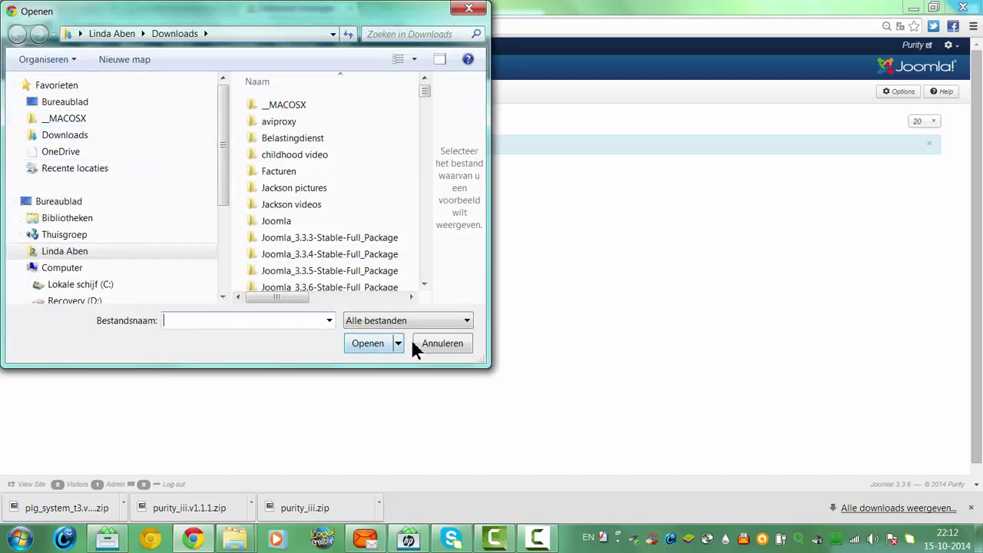
{"action": "left_click", "coordinate": [416, 345]}
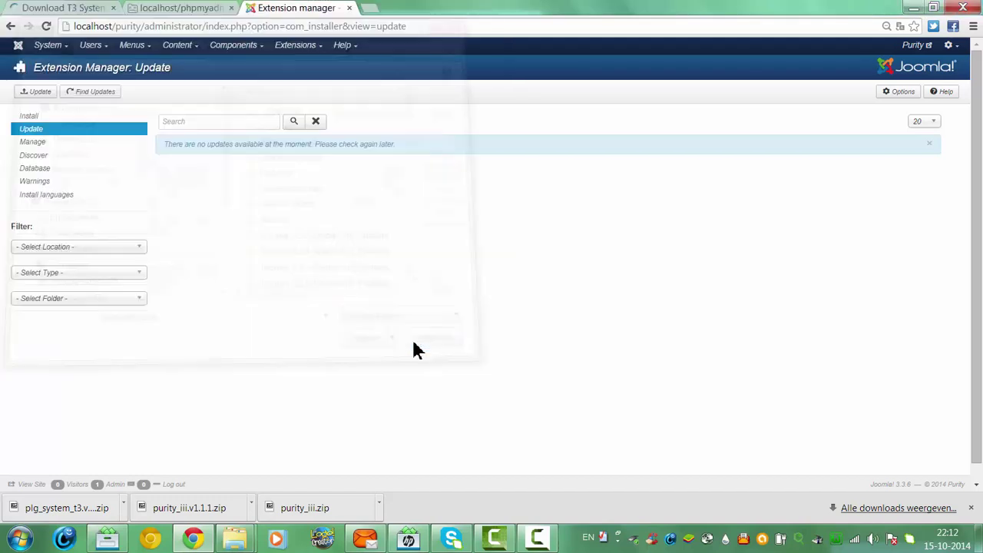
{"action": "left_click", "coordinate": [28, 117]}
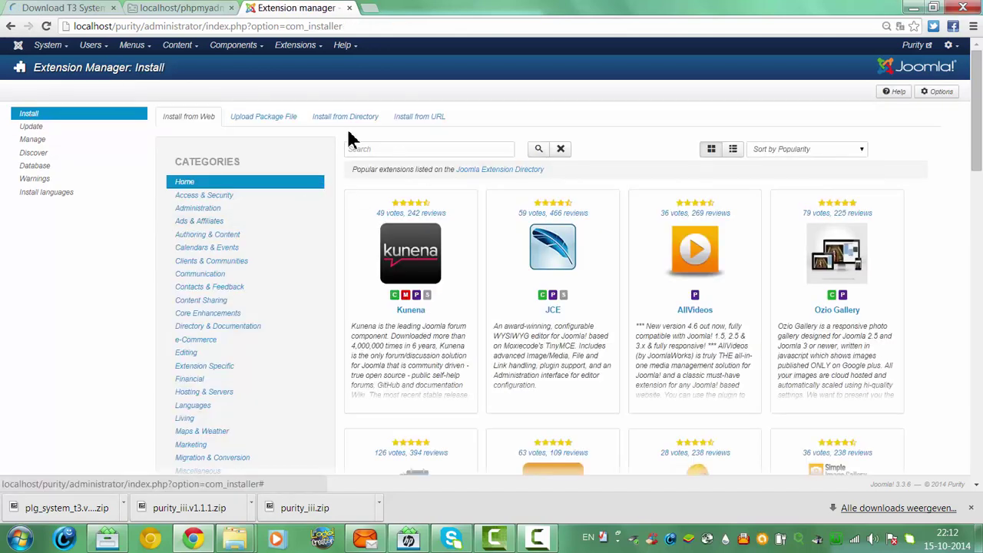
- Upload and install the plg_system_t3.v2.3.0 plugin package
{"action": "left_click", "coordinate": [289, 121]}
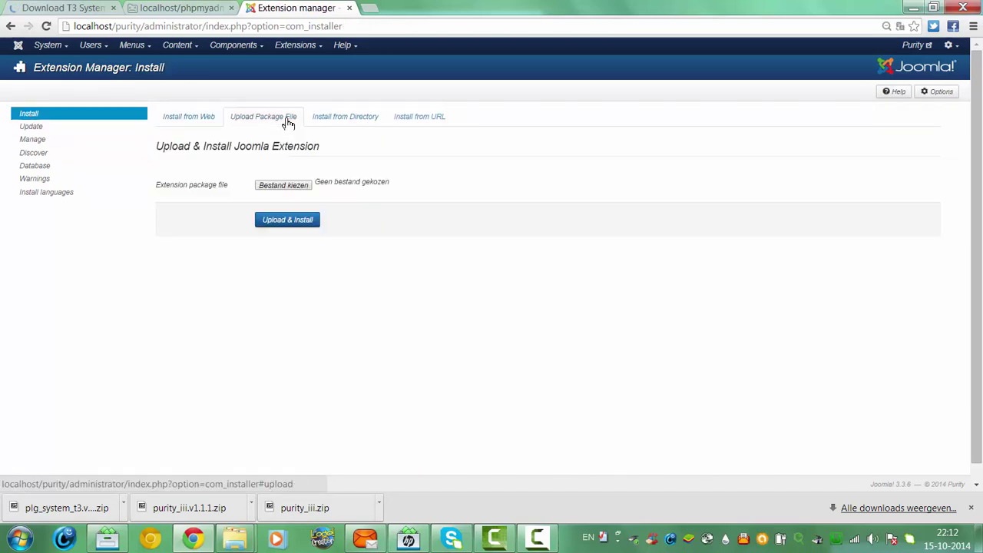
{"action": "left_click", "coordinate": [283, 186]}
{"action": "left_click_drag", "start_coordinate": [426, 90], "coordinate": [436, 221]}
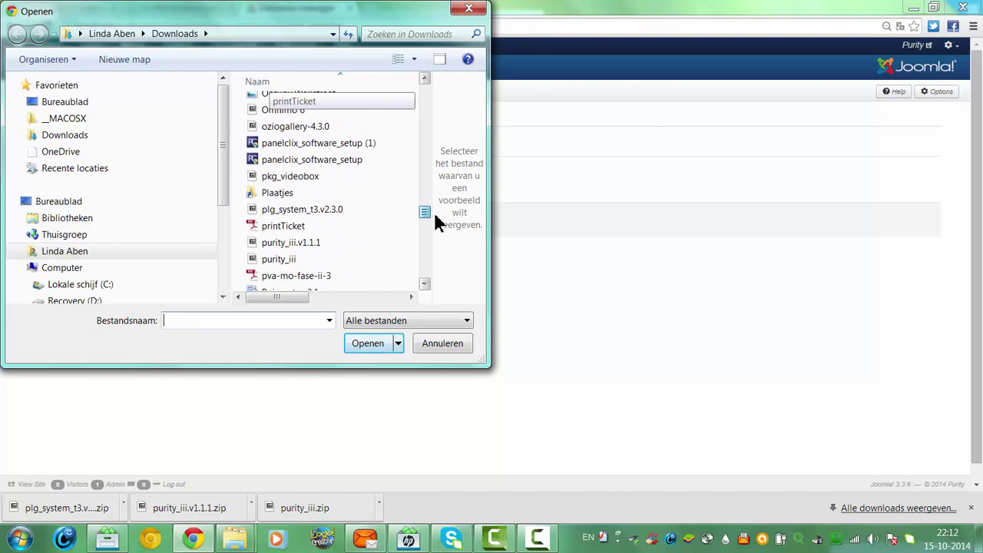
{"action": "left_click", "coordinate": [312, 212]}
{"action": "left_click", "coordinate": [354, 342]}
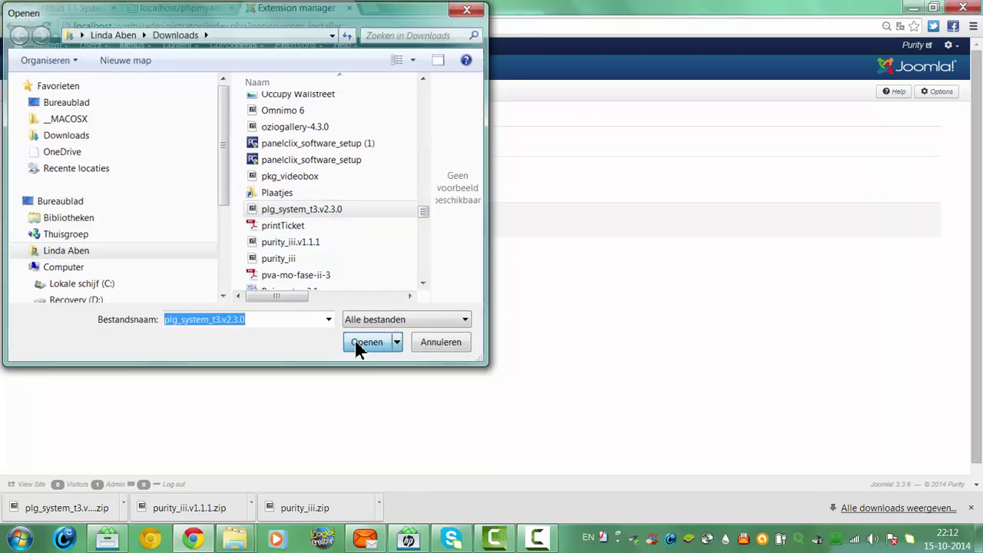
{"action": "left_click", "coordinate": [296, 223]}
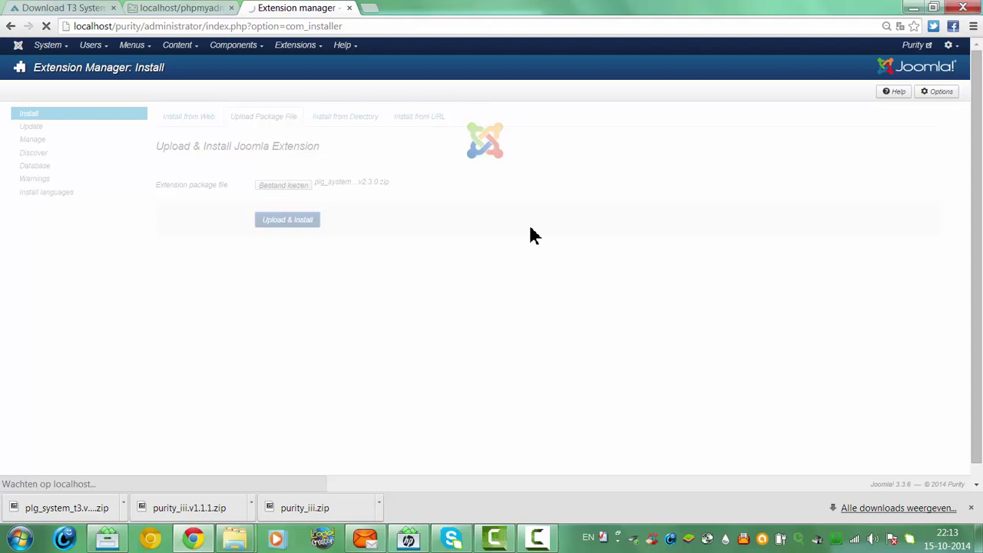
{"action": "left_click", "coordinate": [164, 8]}
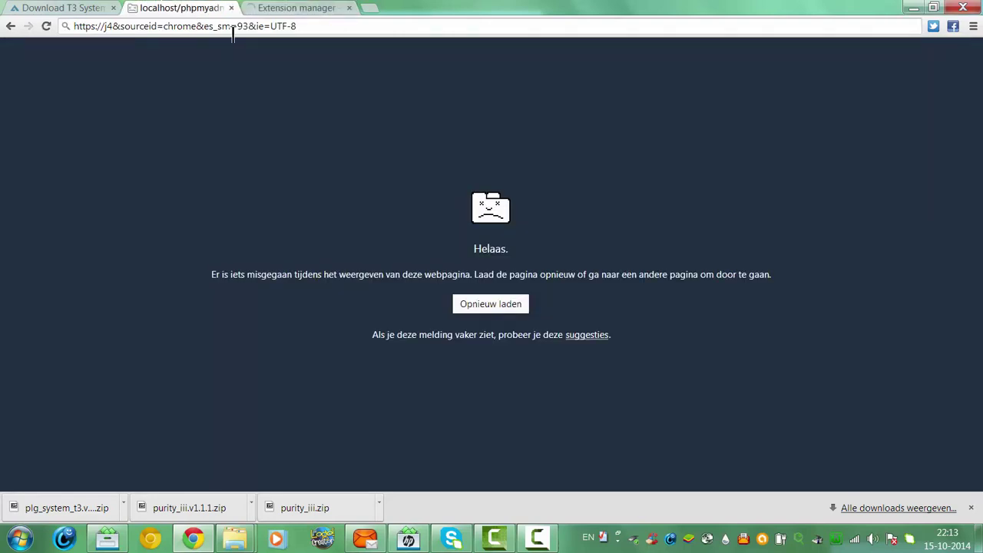
{"action": "left_click", "coordinate": [121, 29]}
{"action": "key", "text": "shift+End"}
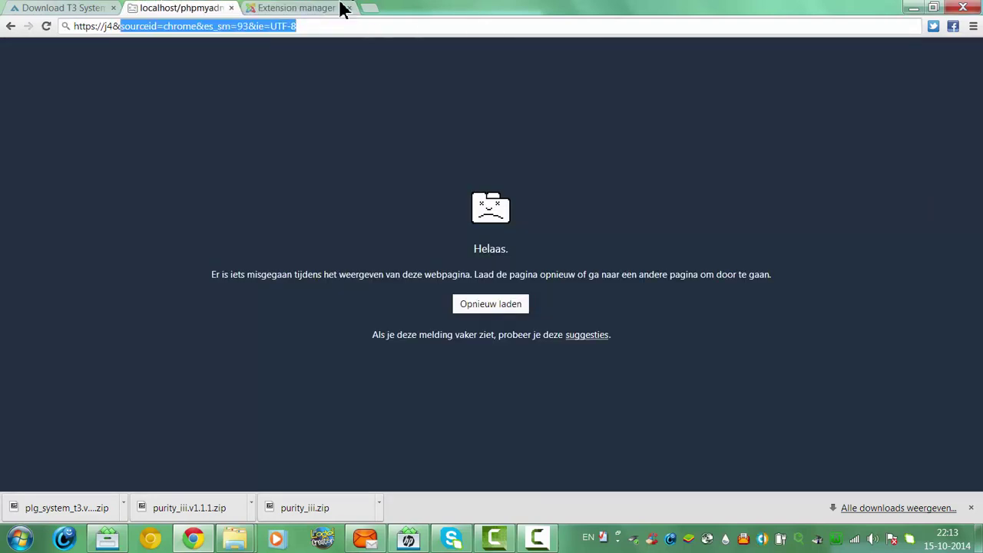
{"action": "left_click", "coordinate": [296, 8]}
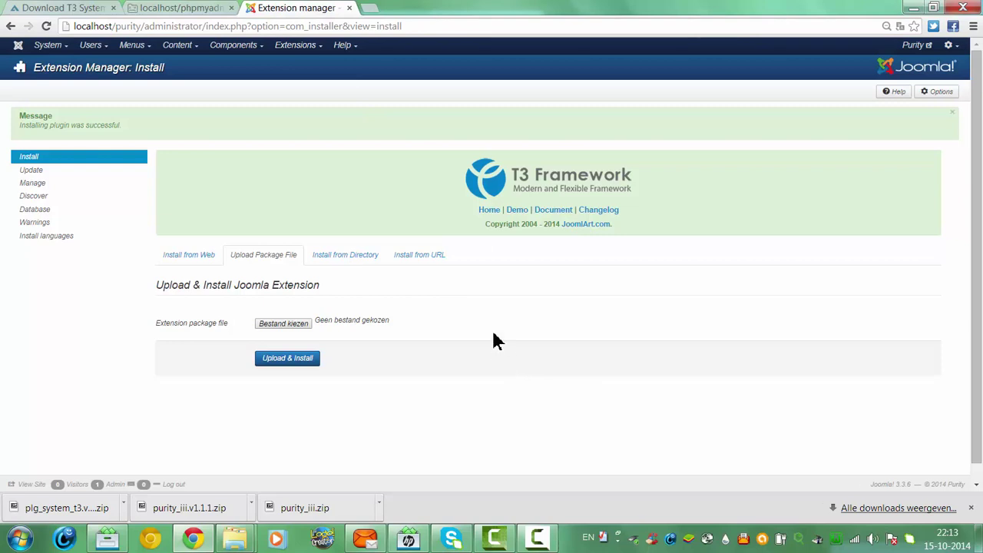
- Page through the Plugin Manager to find T3 Framework (ID 10002) listed as enabled
{"action": "left_click", "coordinate": [305, 46]}
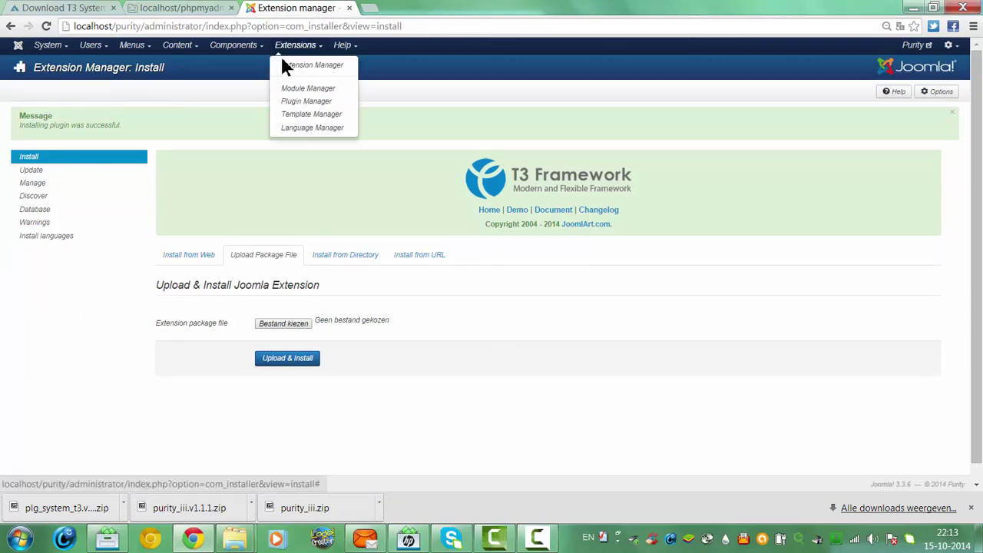
{"action": "left_click", "coordinate": [306, 102]}
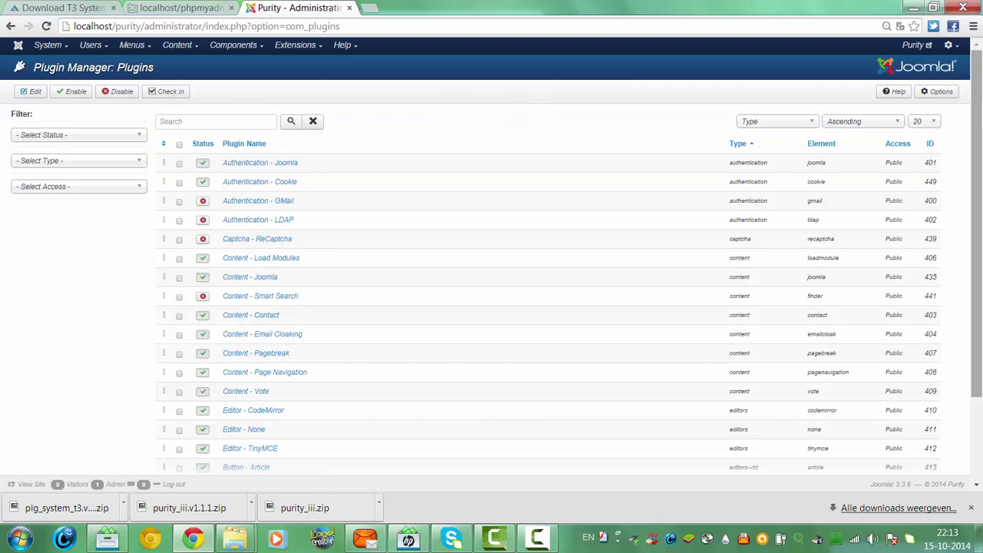
{"action": "scroll", "coordinate": [976, 230], "scroll_direction": "down", "scroll_amount": 3}
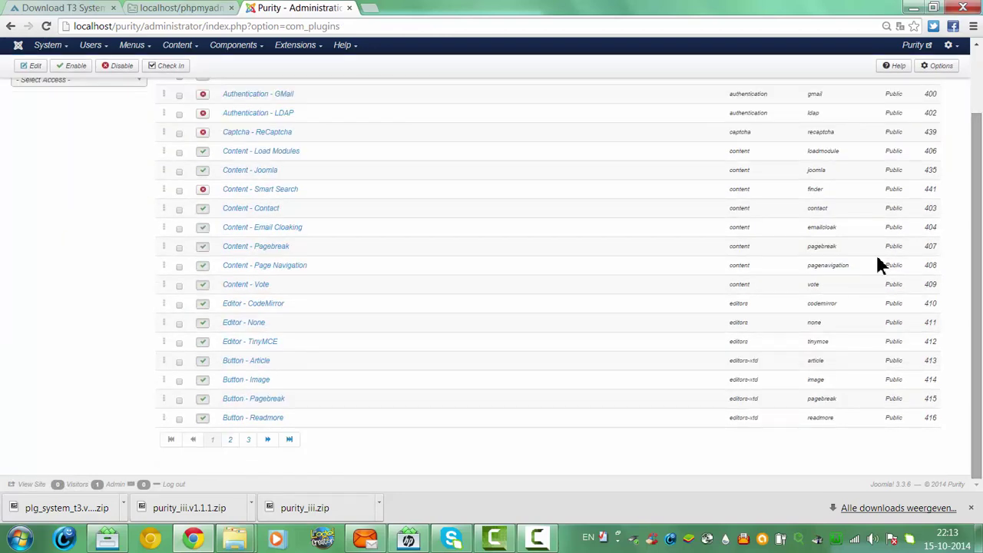
{"action": "left_click", "coordinate": [248, 440]}
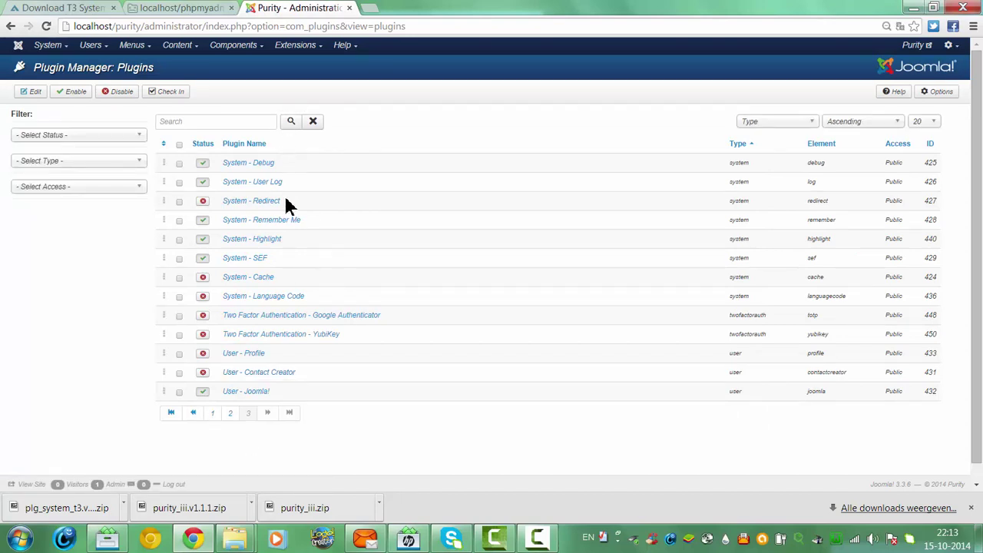
{"action": "left_click", "coordinate": [235, 415]}
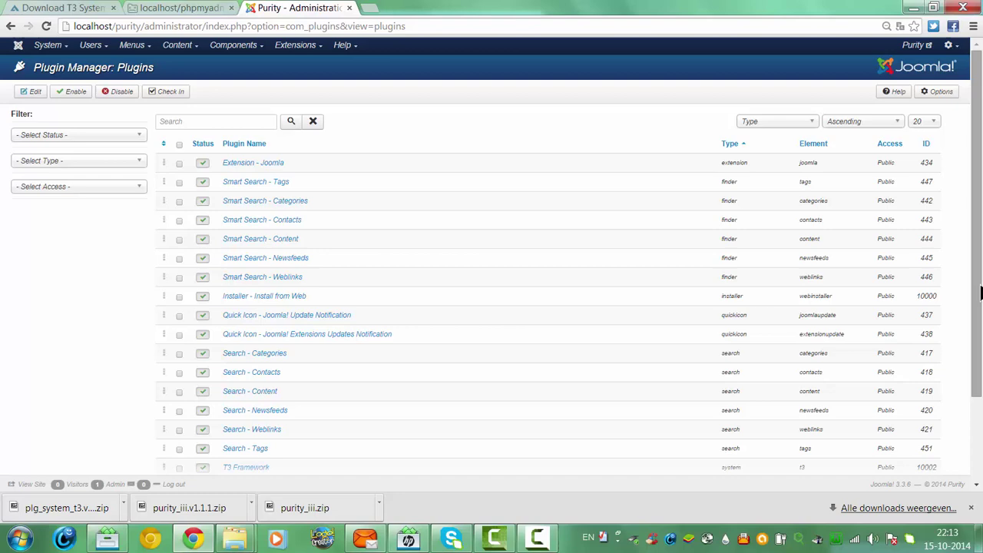
{"action": "scroll", "coordinate": [980, 293], "scroll_direction": "down", "scroll_amount": 3}
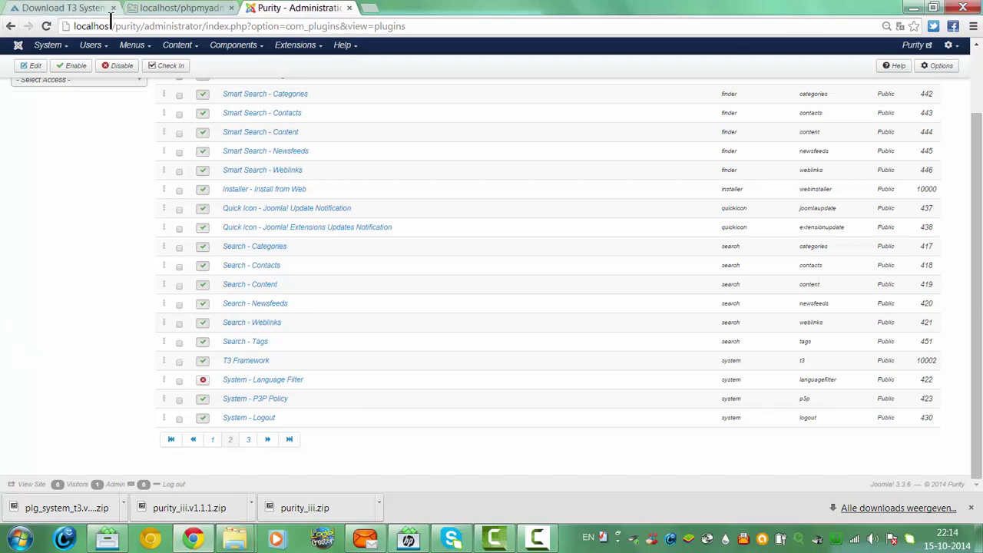
{"action": "scroll", "coordinate": [972, 207], "scroll_direction": "up", "scroll_amount": 3}
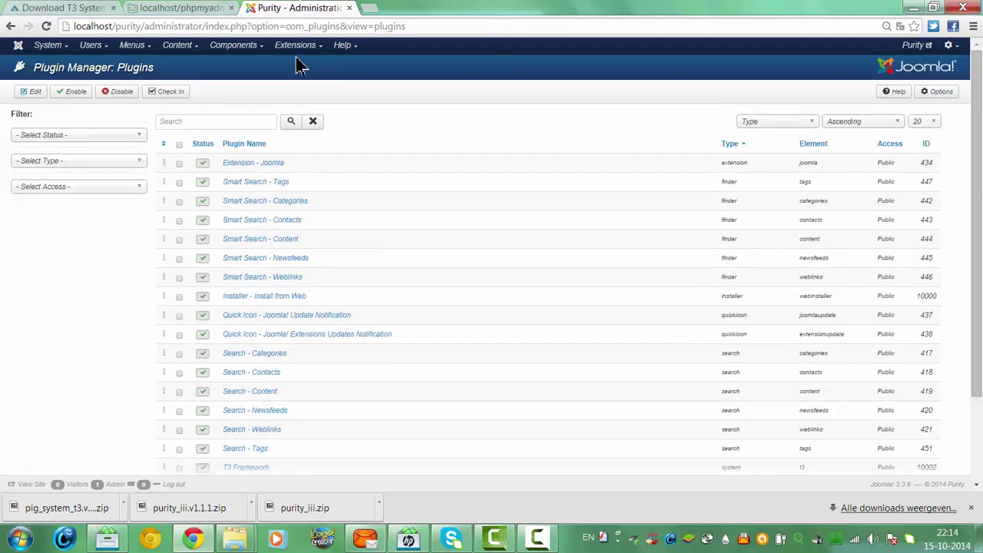
- Open purity_III - Default from the Template Manager and check Purity III 1.1.1 and T3 2.3.0
{"action": "left_click", "coordinate": [289, 49]}
{"action": "left_click", "coordinate": [309, 115]}
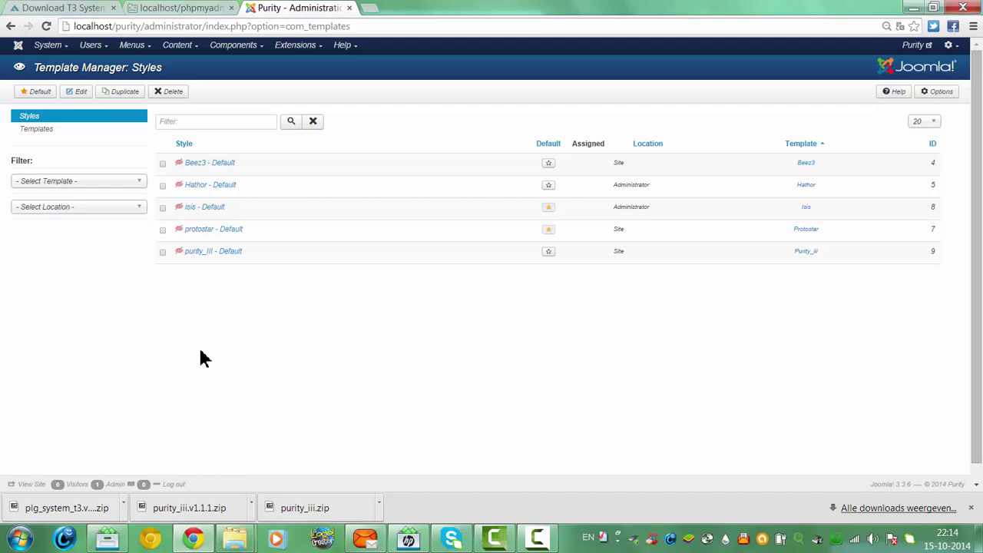
{"action": "left_click", "coordinate": [202, 253]}
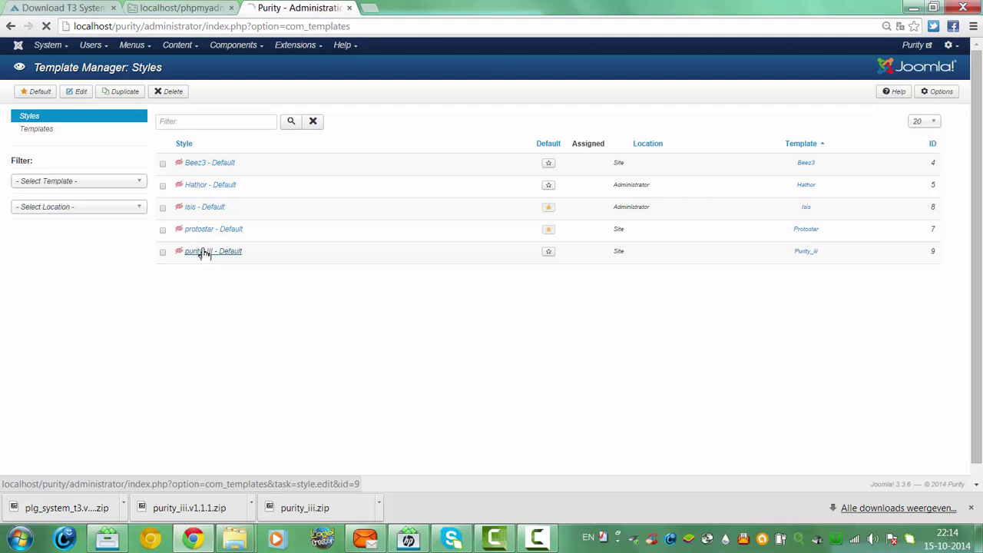
{"action": "left_click", "coordinate": [202, 254]}
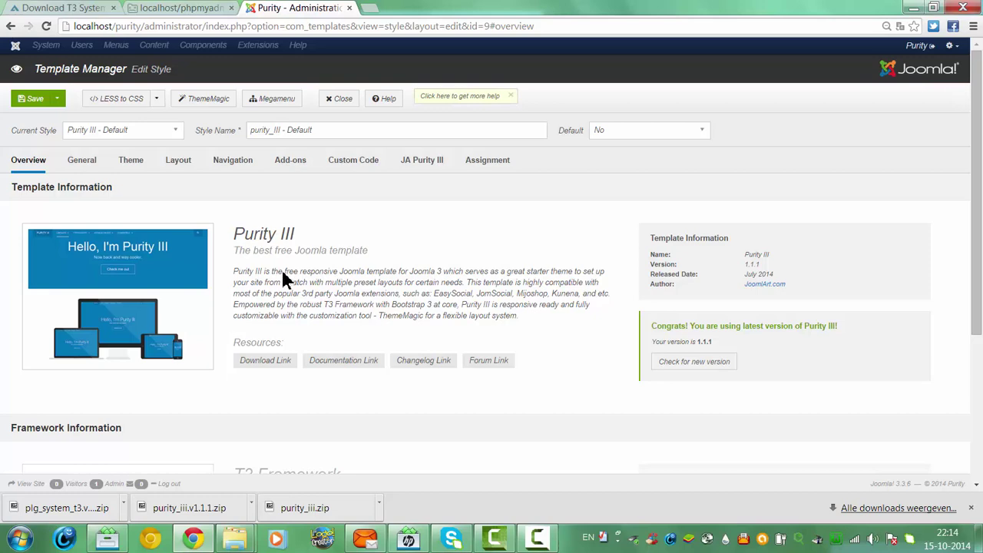
{"action": "left_click_drag", "start_coordinate": [980, 152], "coordinate": [981, 300]}
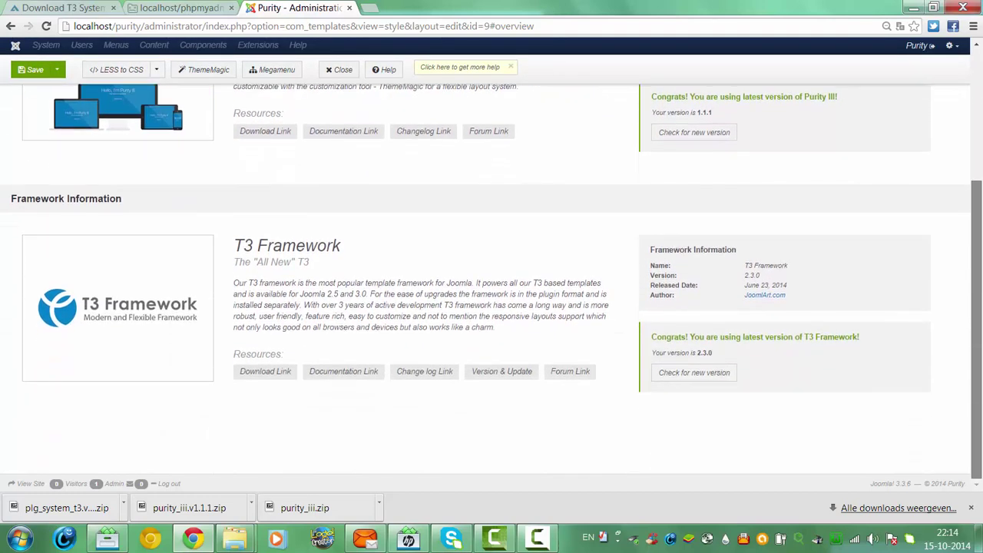
{"action": "scroll", "coordinate": [530, 231], "scroll_direction": "up", "scroll_amount": 5}
{"action": "scroll", "coordinate": [530, 231], "scroll_direction": "down", "scroll_amount": 2}
{"action": "scroll", "coordinate": [530, 230], "scroll_direction": "up", "scroll_amount": 2}
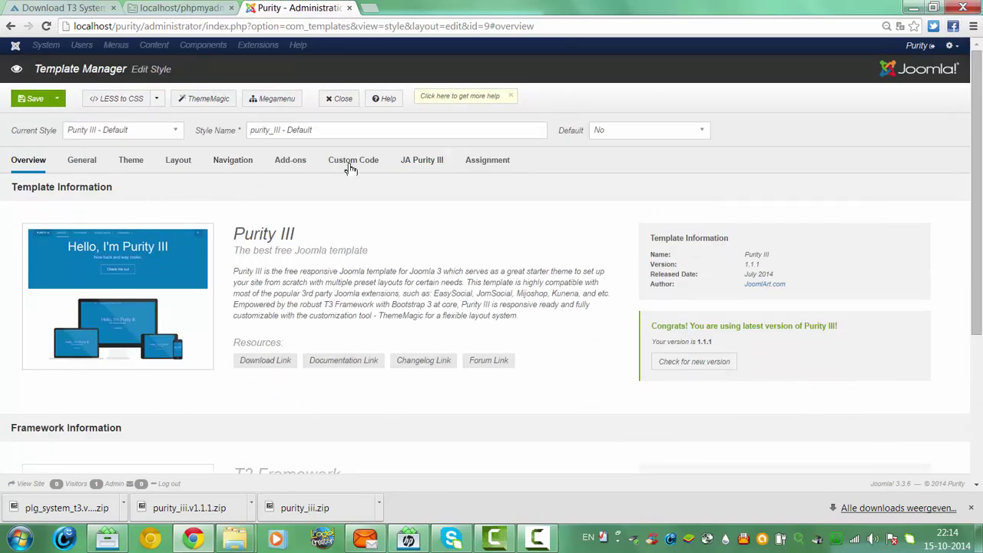
- Assign the Purity III style to the Home menu item and save
{"action": "left_click", "coordinate": [488, 173]}
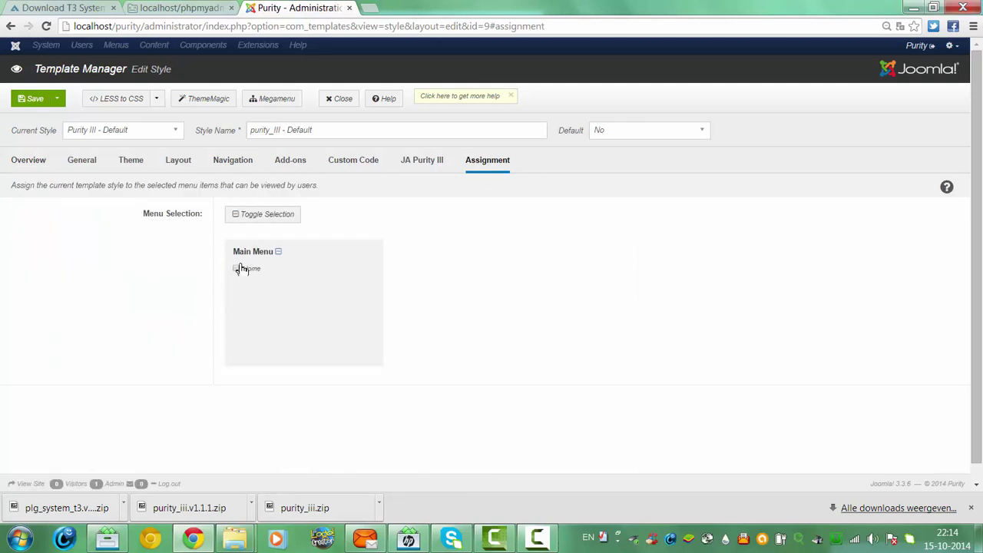
{"action": "left_click", "coordinate": [236, 269]}
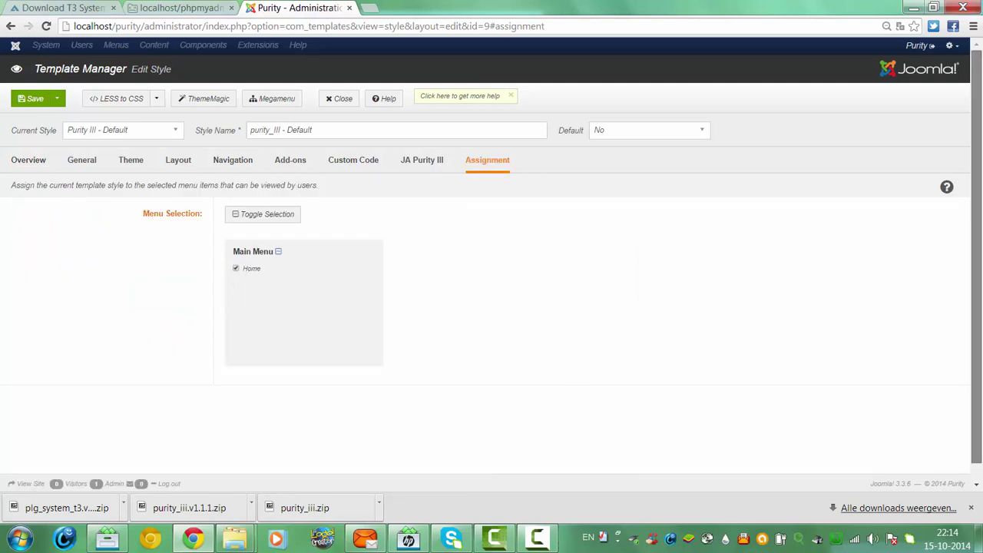
{"action": "scroll", "coordinate": [974, 308], "scroll_direction": "down", "scroll_amount": 1}
{"action": "scroll", "coordinate": [964, 277], "scroll_direction": "up", "scroll_amount": 1}
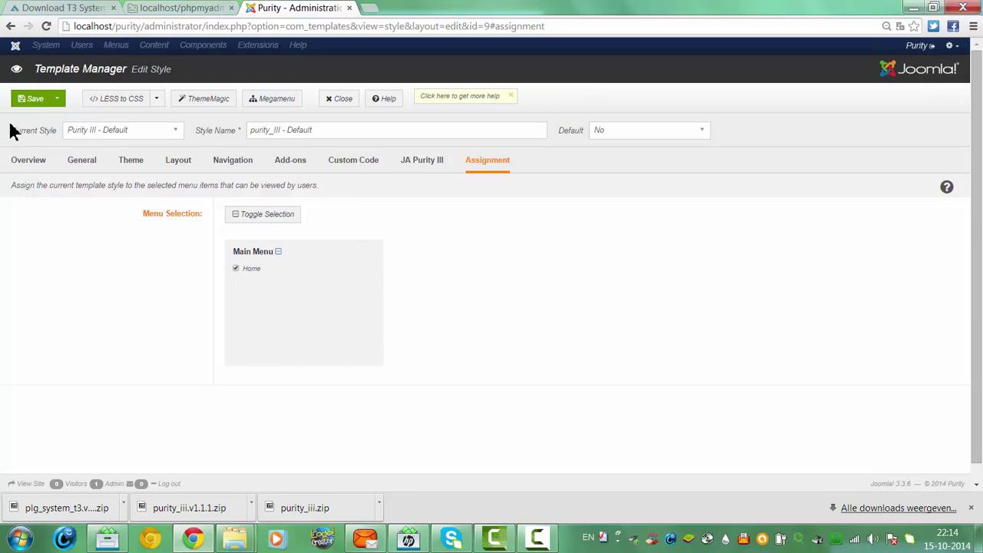
{"action": "left_click", "coordinate": [26, 99]}
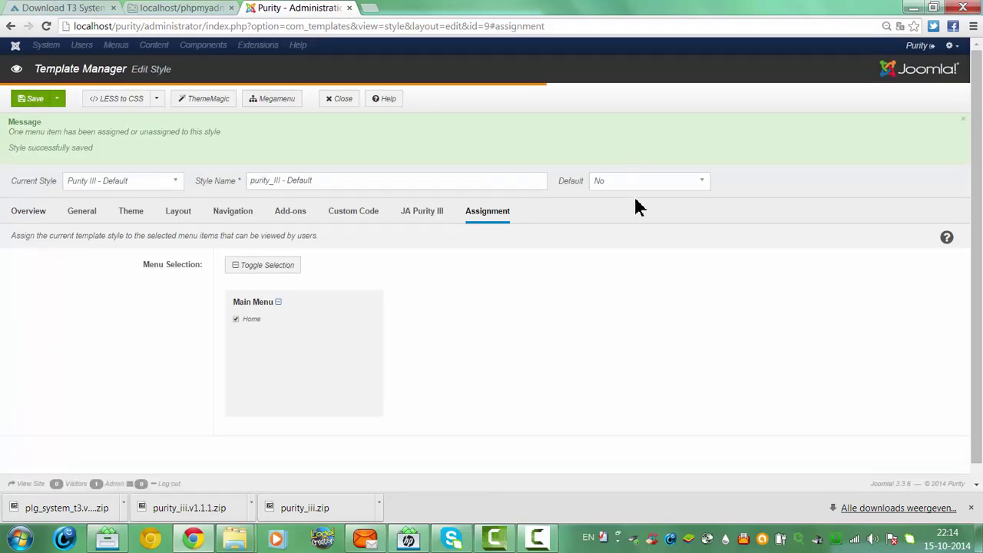
- Make purity_III - Default the default style for All and save it
{"action": "left_click", "coordinate": [625, 185]}
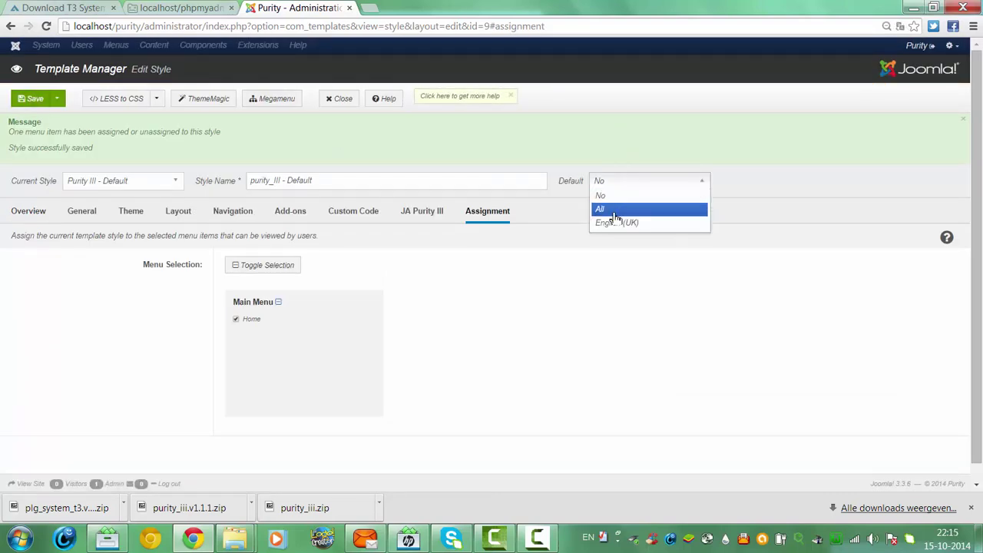
{"action": "left_click", "coordinate": [614, 212]}
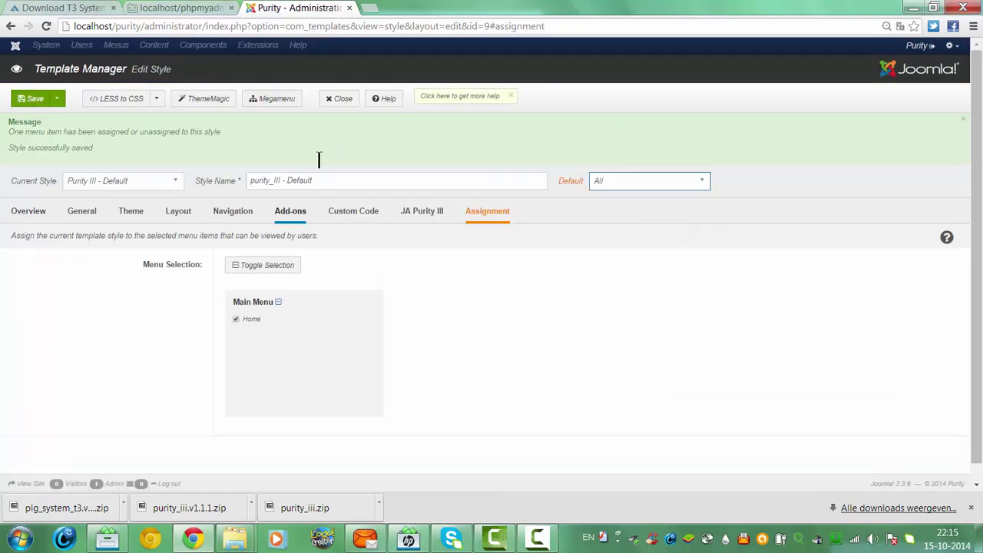
{"action": "left_click", "coordinate": [34, 99]}
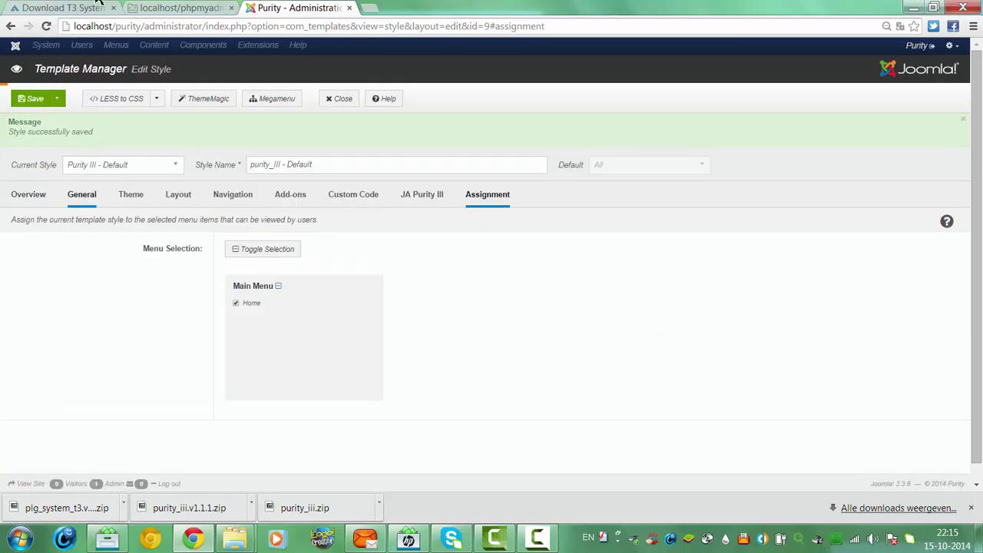
- Open the localhost/purity/ site home page in the browser
{"action": "left_click", "coordinate": [152, 9]}
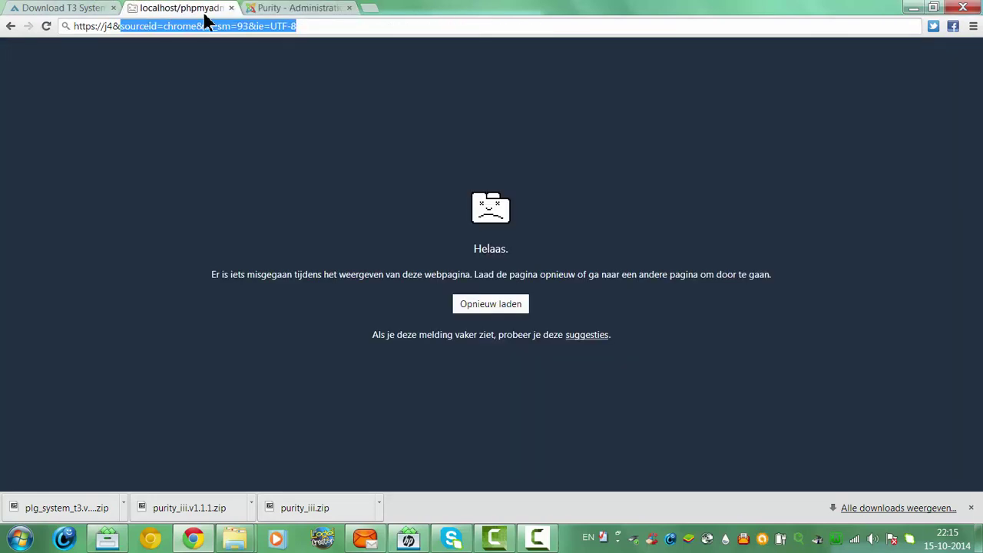
{"action": "left_click", "coordinate": [110, 31]}
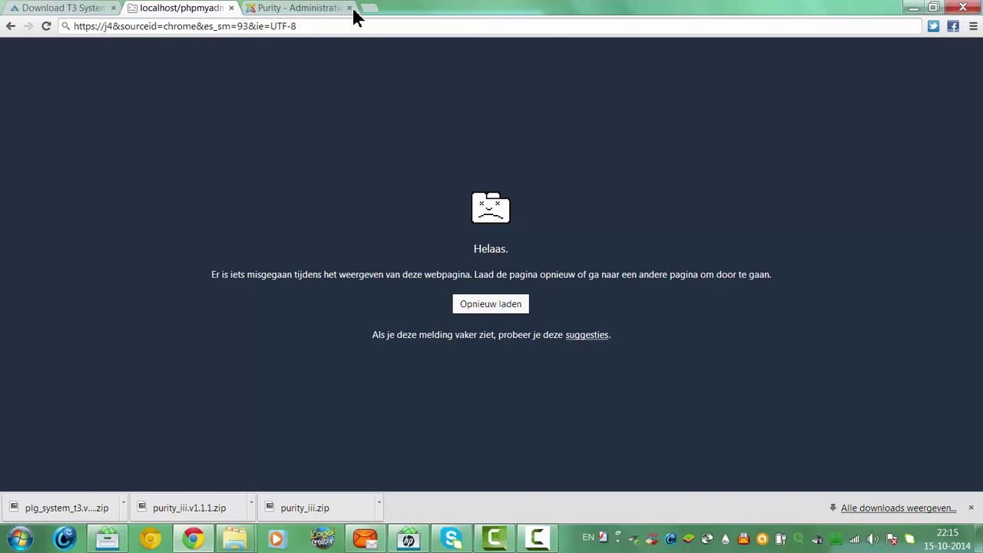
{"action": "left_click_drag", "start_coordinate": [353, 28], "coordinate": [4, 28]}
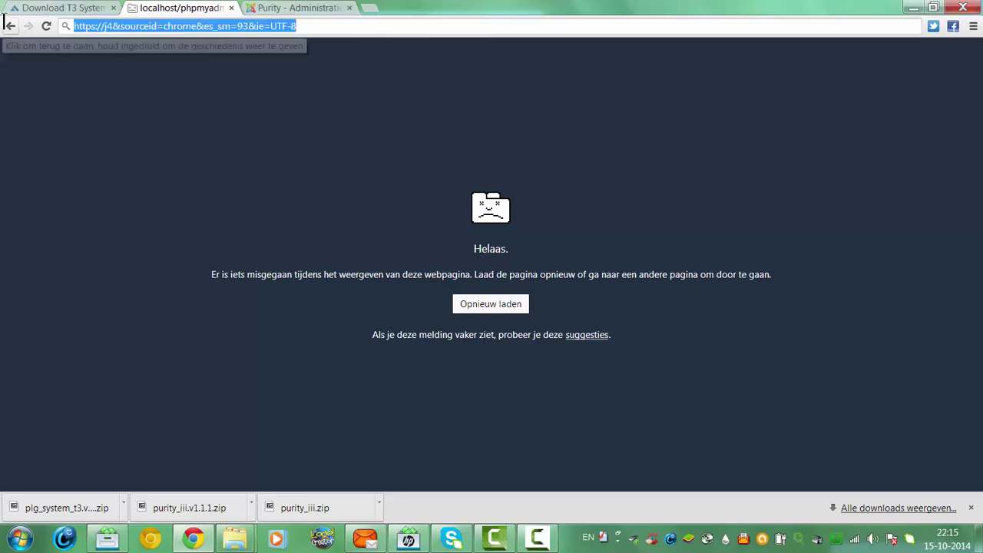
{"action": "key", "text": "BackSpace"}
{"action": "type", "text": "localhost"}
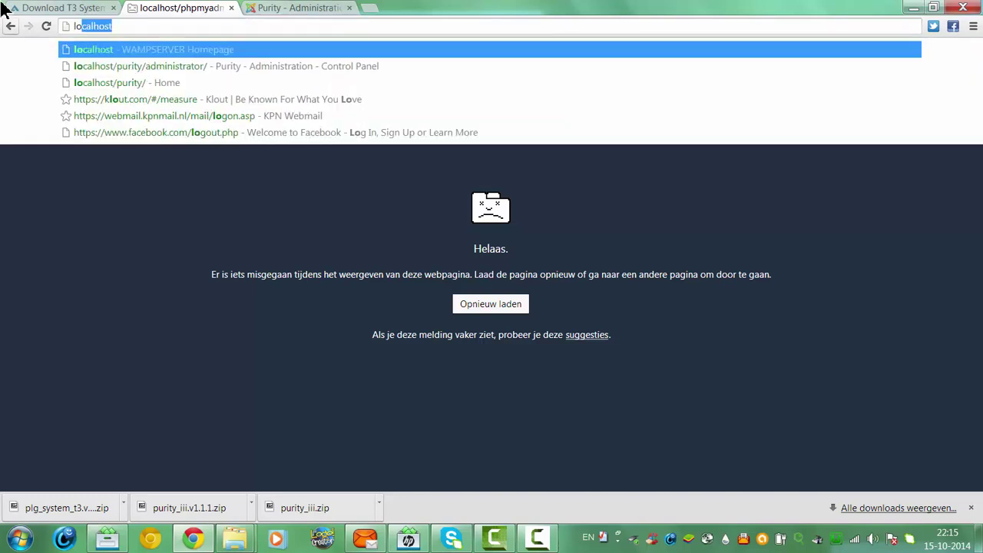
{"action": "left_click", "coordinate": [109, 84]}
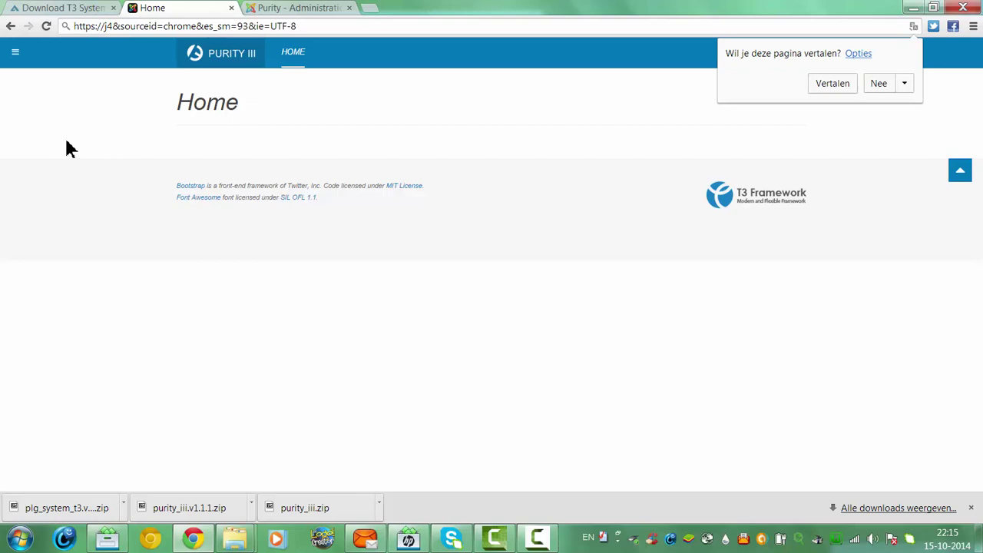
- Reload the Home page and toggle the off-canvas sidebar to review the default blue look
{"action": "left_click", "coordinate": [297, 58]}
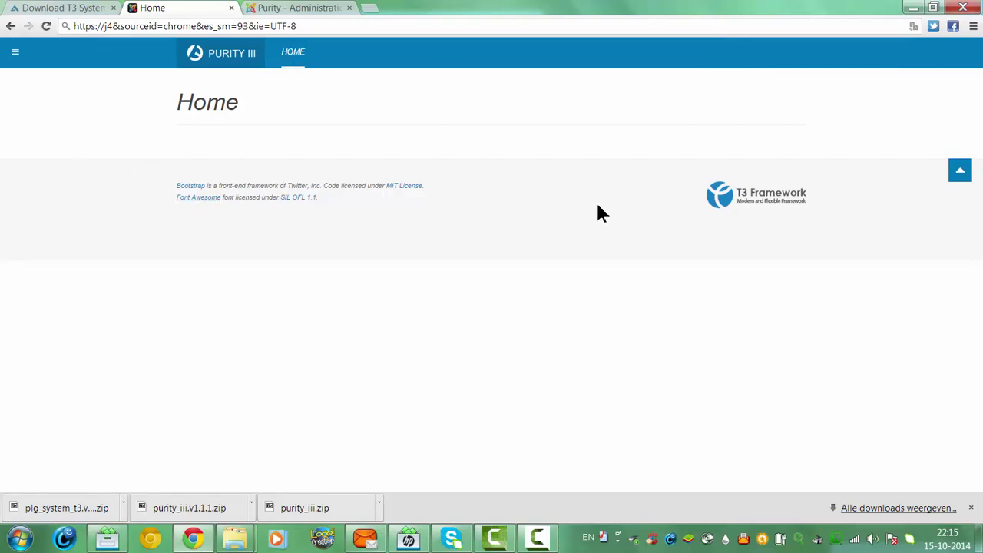
{"action": "left_click", "coordinate": [15, 53]}
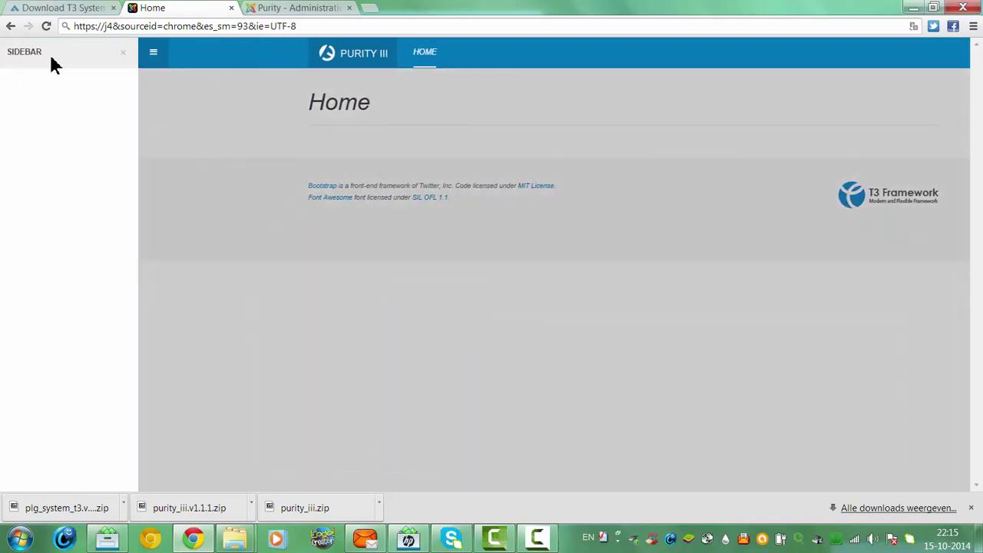
{"action": "left_click", "coordinate": [148, 62]}
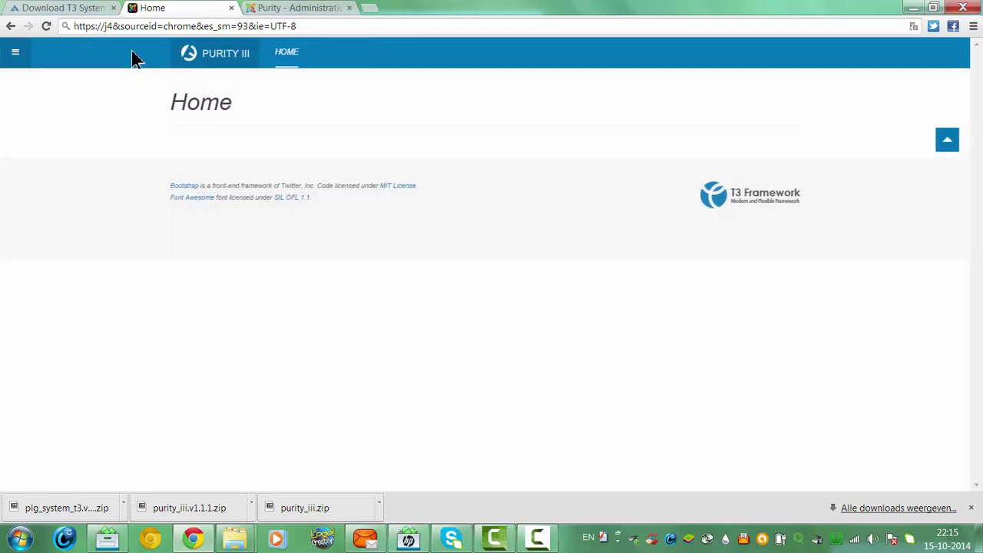
{"action": "left_click", "coordinate": [301, 62]}
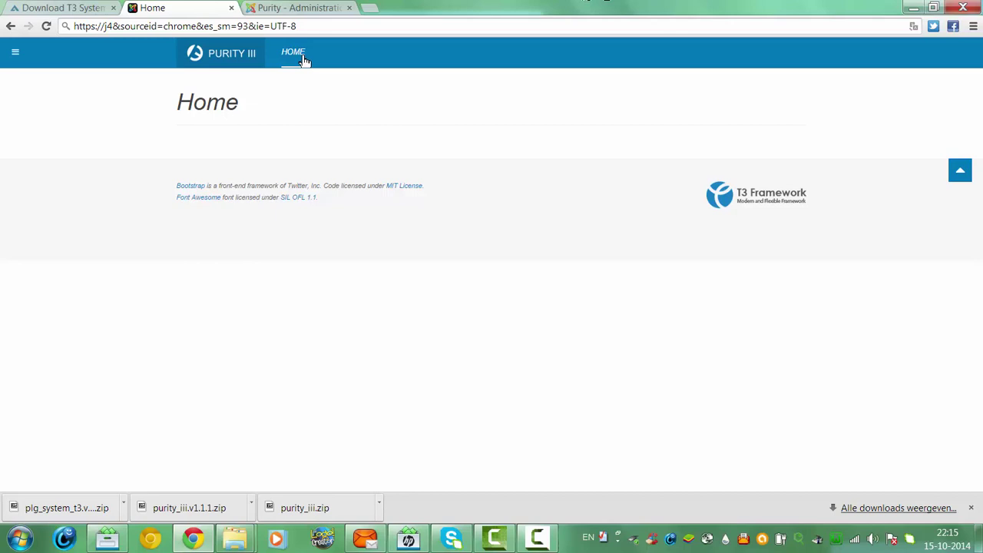
{"action": "left_click", "coordinate": [308, 10]}
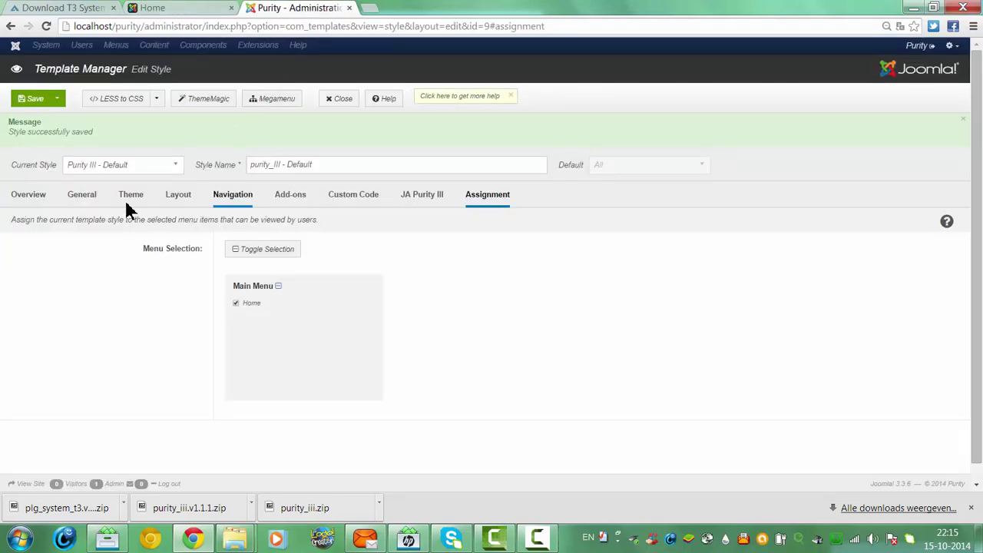
- Set the Purity III style's Theme to red and save it
{"action": "left_click", "coordinate": [81, 197]}
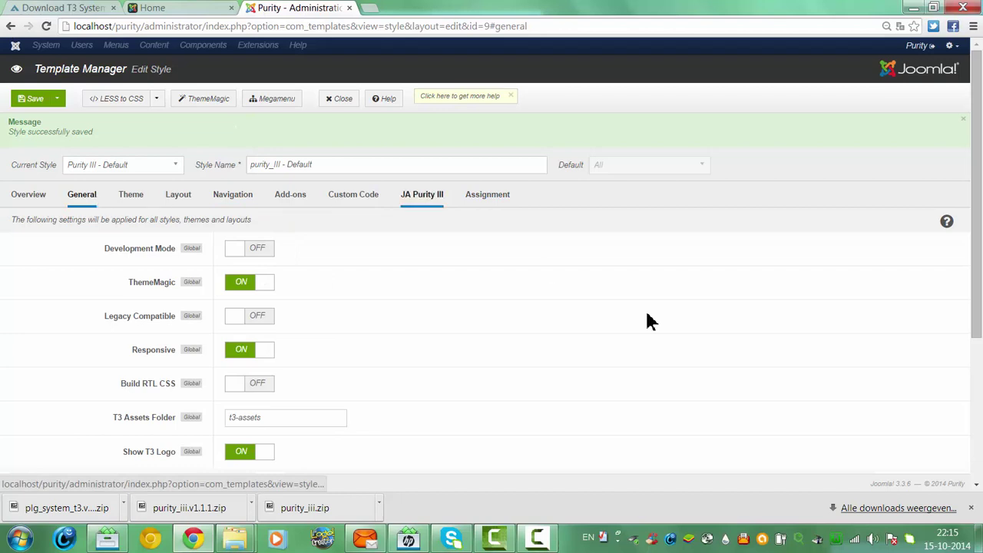
{"action": "scroll", "coordinate": [650, 320], "scroll_direction": "down", "scroll_amount": 2}
{"action": "scroll", "coordinate": [485, 284], "scroll_direction": "down", "scroll_amount": 1}
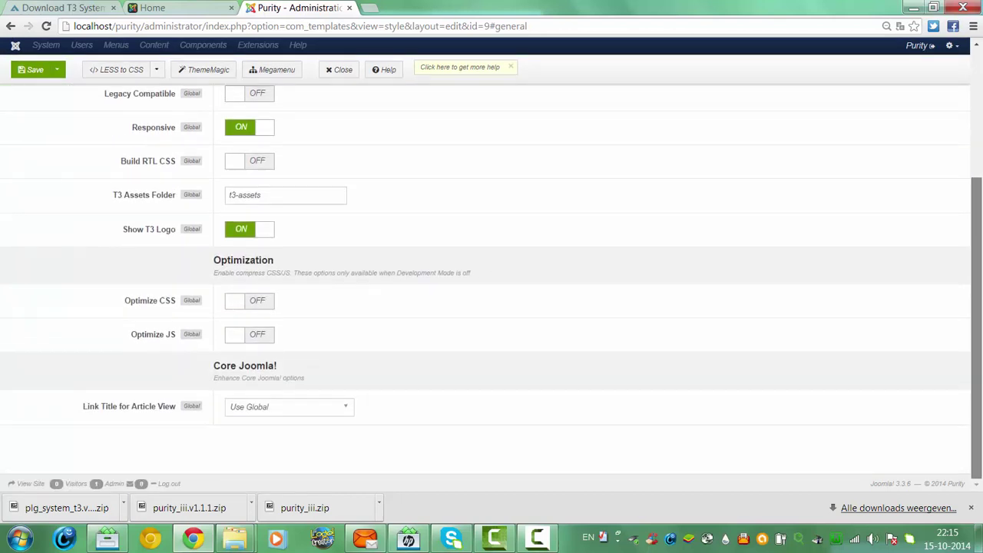
{"action": "scroll", "coordinate": [978, 386], "scroll_direction": "up", "scroll_amount": 1}
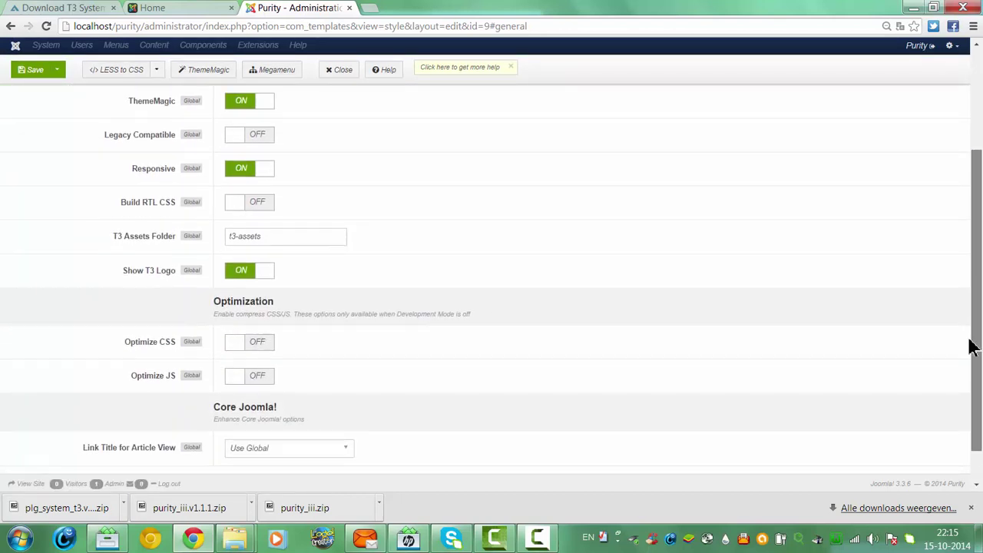
{"action": "left_click_drag", "start_coordinate": [972, 345], "coordinate": [948, 165]}
{"action": "left_click", "coordinate": [131, 196]}
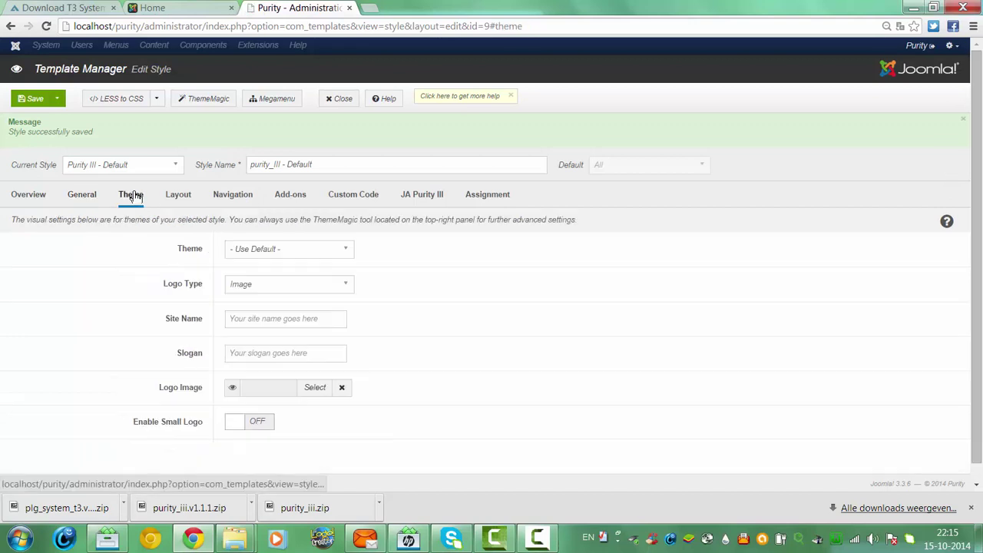
{"action": "left_click", "coordinate": [253, 252]}
{"action": "left_click", "coordinate": [237, 291]}
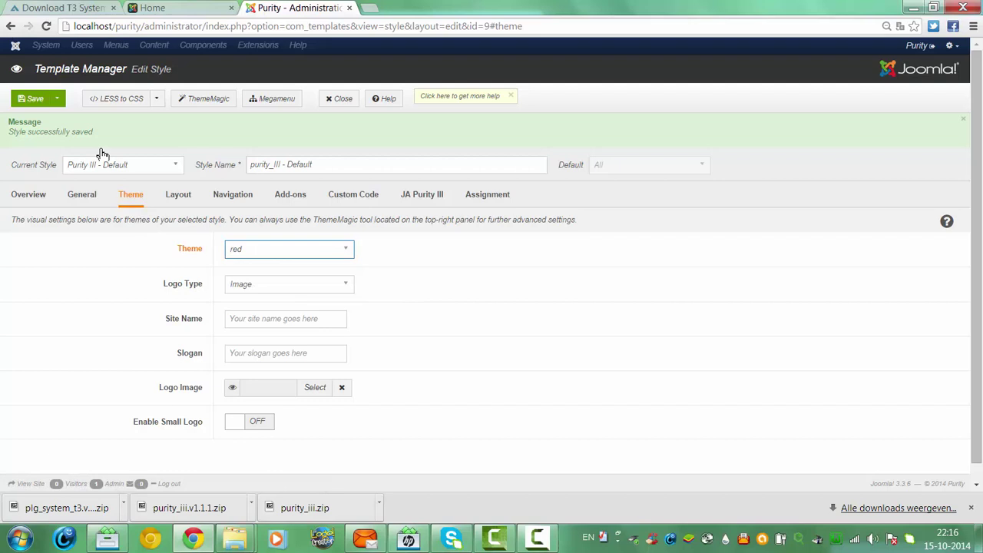
{"action": "left_click", "coordinate": [35, 99]}
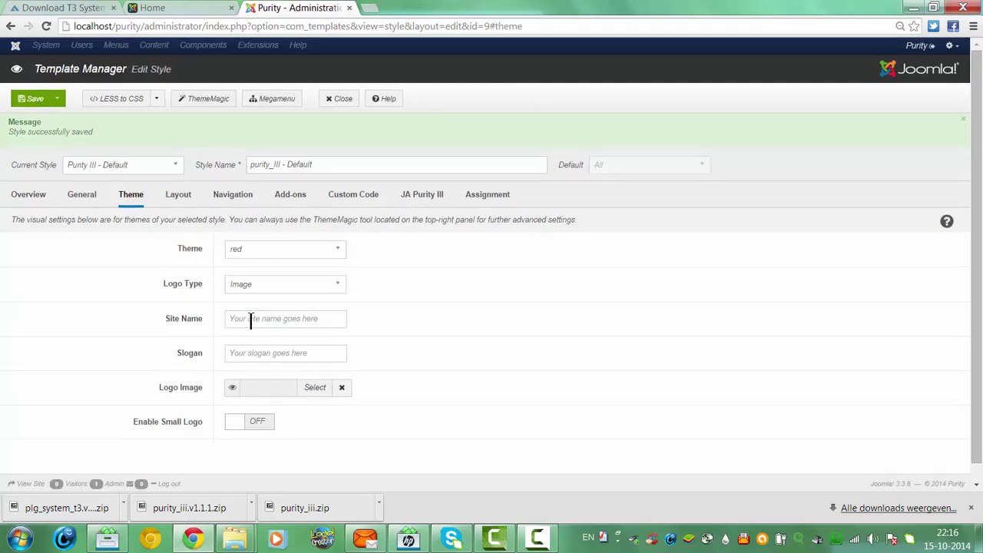
{"action": "left_click", "coordinate": [163, 8]}
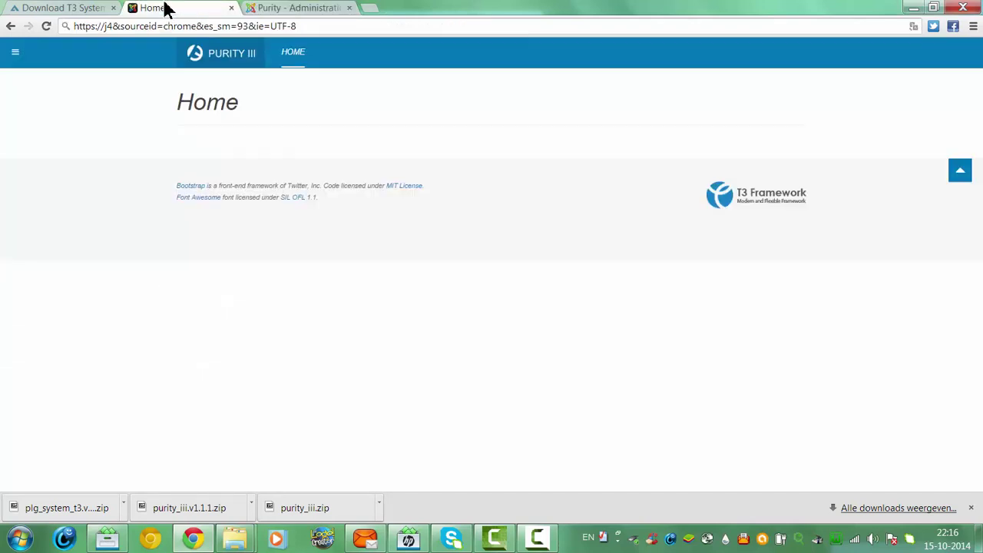
- Reload the Purity III home page to see the red colour scheme, then return to the style settings
{"action": "left_click", "coordinate": [164, 25]}
{"action": "left_click", "coordinate": [164, 26]}
{"action": "key", "text": "ctrl+a"}
{"action": "key", "text": "BackSpace"}
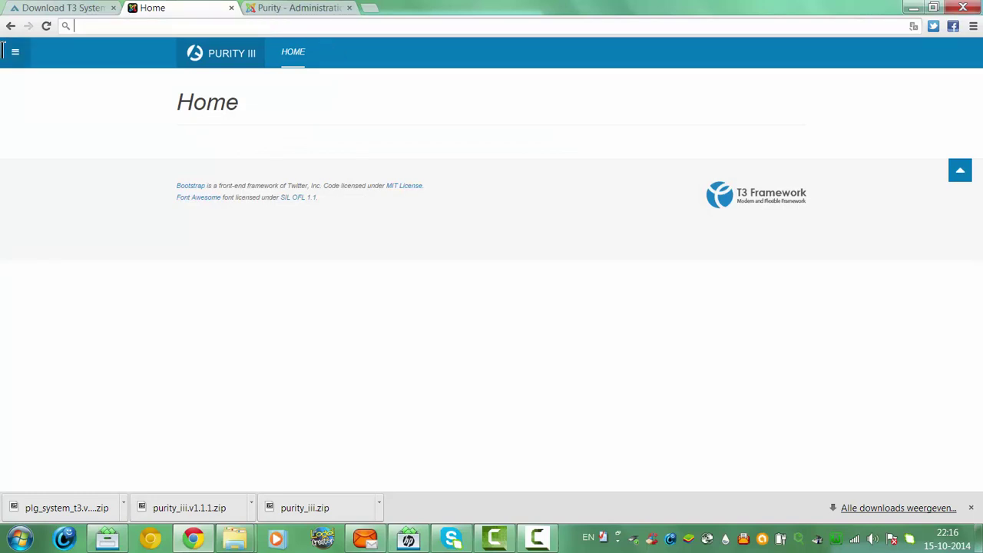
{"action": "left_click", "coordinate": [303, 63]}
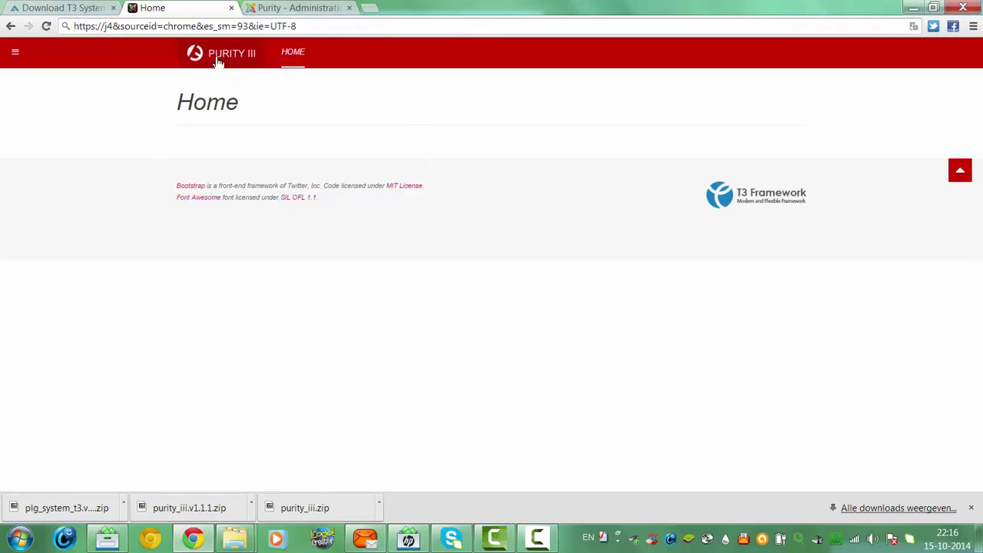
{"action": "left_click", "coordinate": [292, 8]}
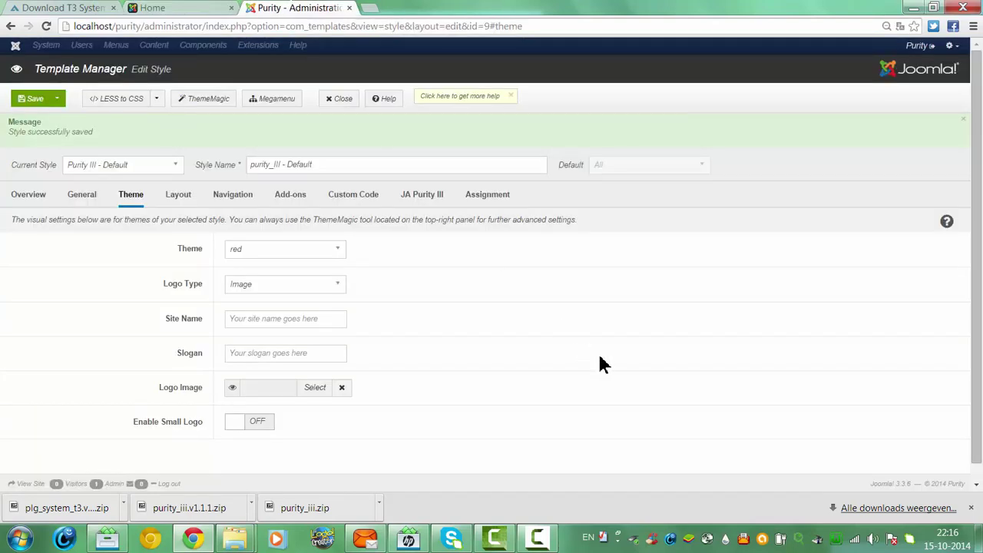
- Enter 'Purity' as the site name and save the style
{"action": "left_click", "coordinate": [328, 322]}
{"action": "type", "text": "Purity"}
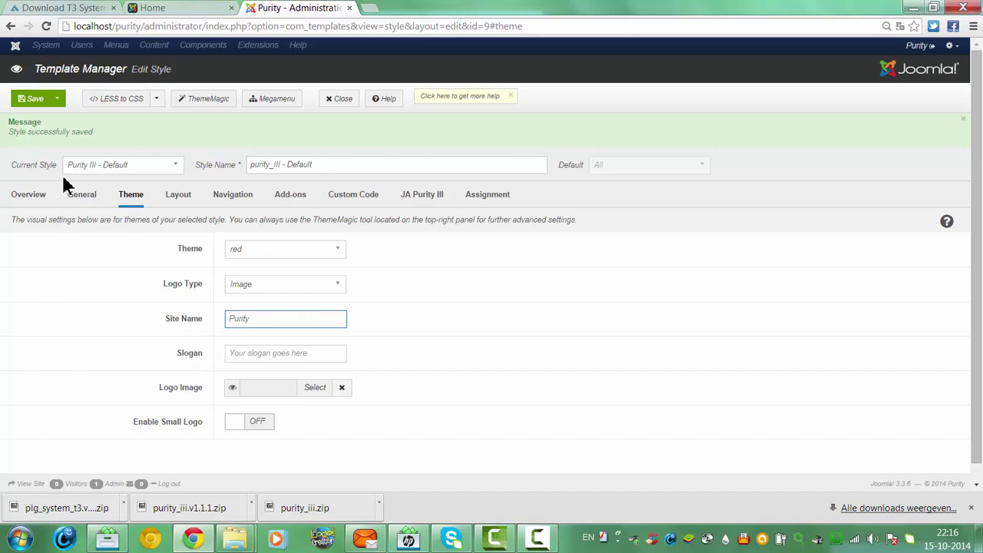
{"action": "left_click", "coordinate": [33, 99]}
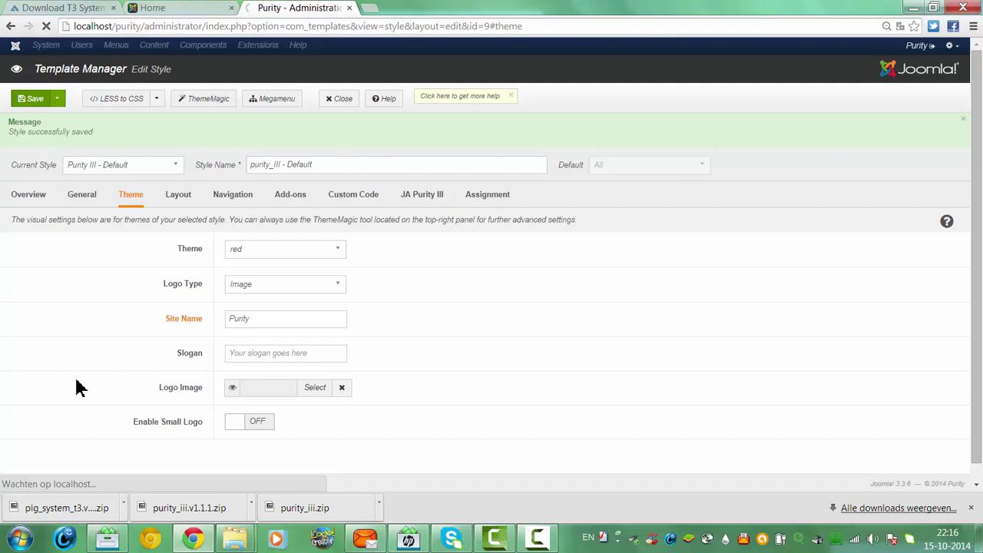
- Reload the front page at localhost/purity/ to check the new site name
{"action": "left_click", "coordinate": [175, 9]}
{"action": "left_click", "coordinate": [175, 28]}
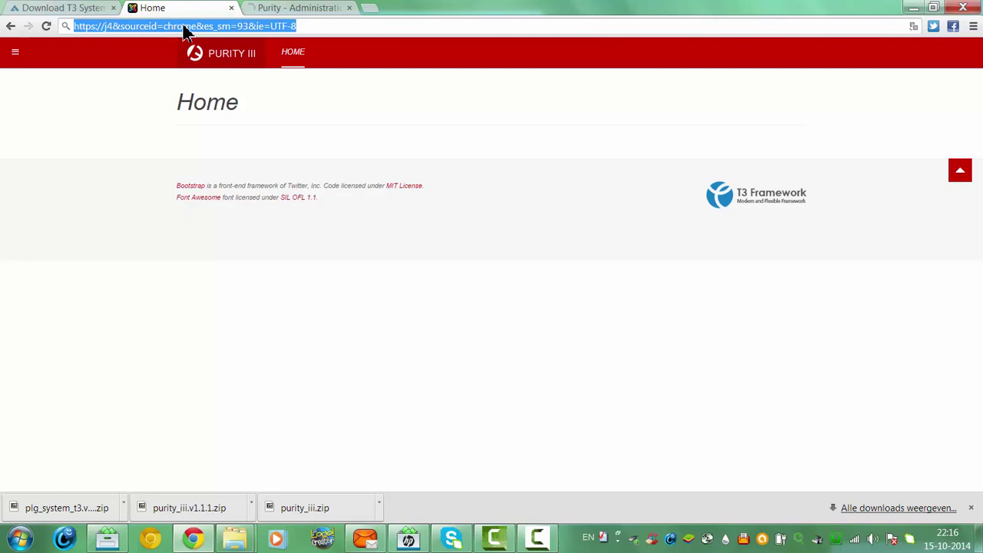
{"action": "left_click", "coordinate": [184, 28]}
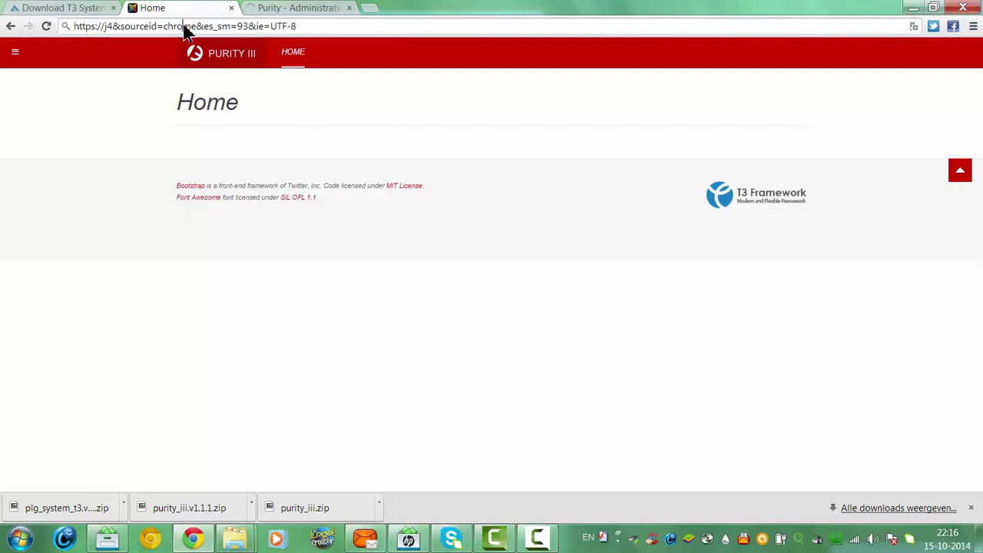
{"action": "left_click", "coordinate": [297, 50]}
{"action": "left_click", "coordinate": [219, 56]}
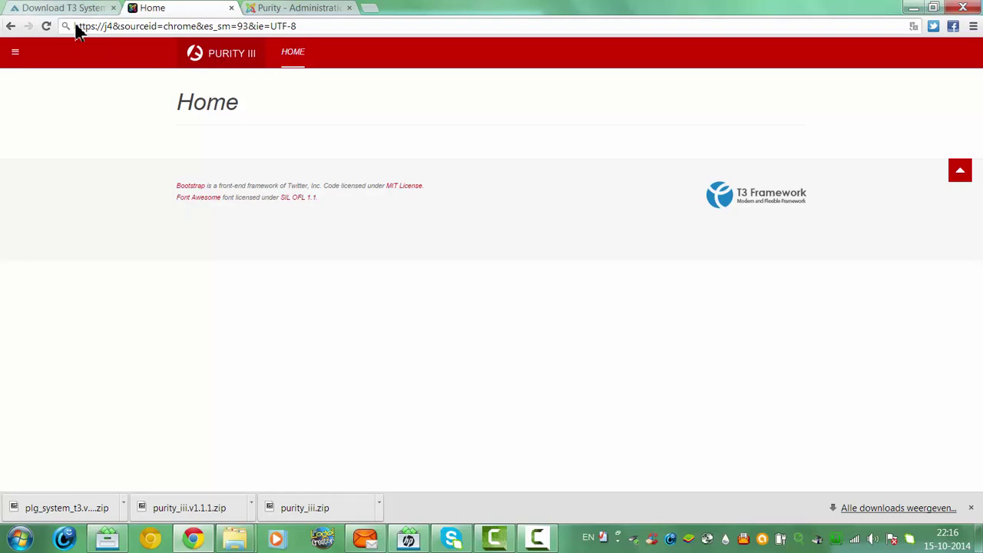
{"action": "left_click", "coordinate": [108, 25]}
{"action": "type", "text": "localhost/purity/"}
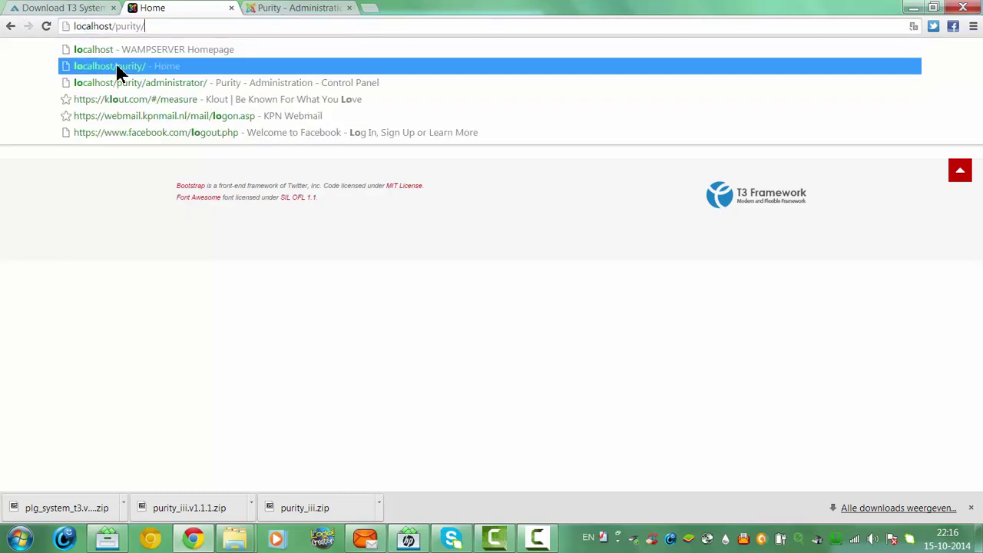
{"action": "left_click", "coordinate": [108, 69]}
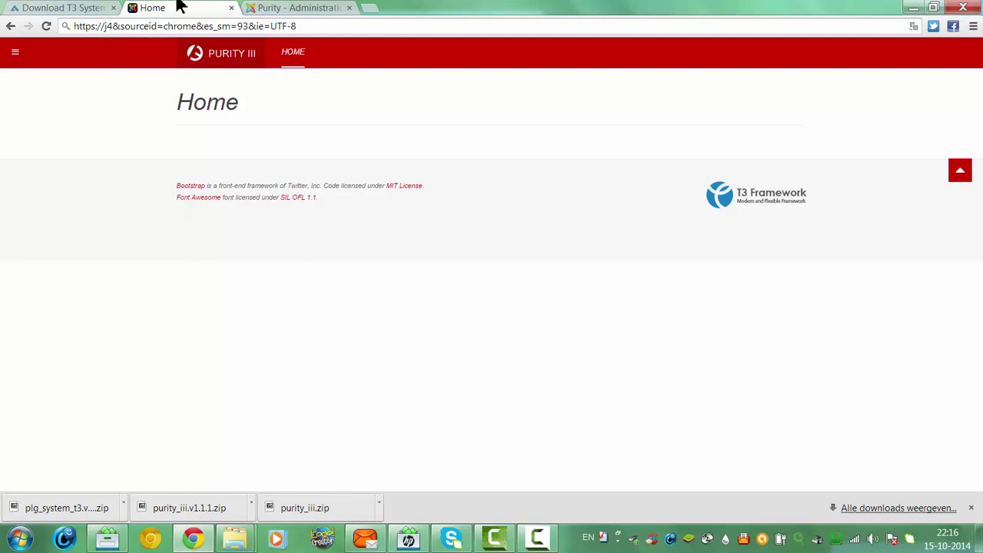
- Save the template style again, glance at the front page, and return to the style settings
{"action": "left_click", "coordinate": [303, 9]}
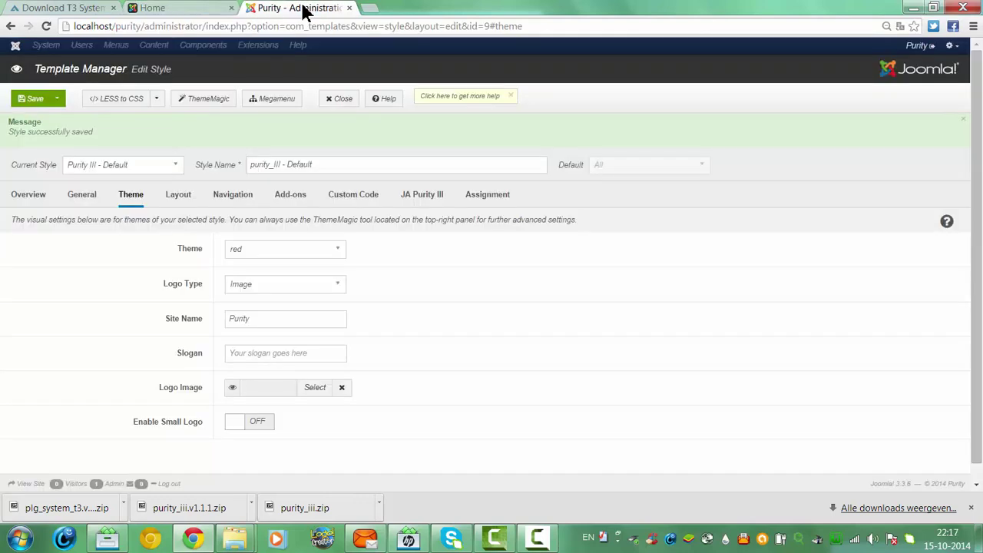
{"action": "left_click", "coordinate": [34, 106]}
{"action": "left_click", "coordinate": [179, 9]}
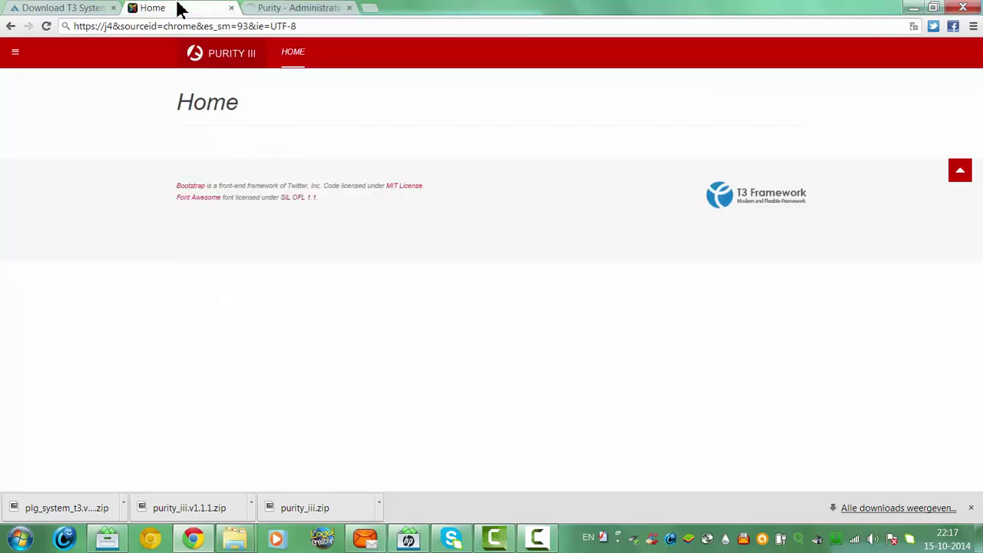
{"action": "left_click", "coordinate": [274, 7]}
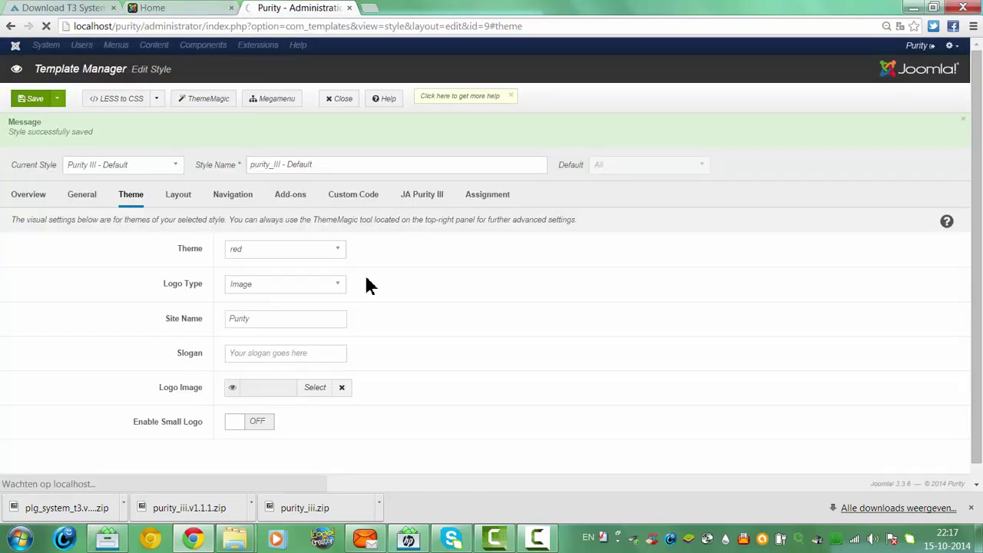
- Choose the black Joomla logo from the images folder as the Logo Image and save the style
{"action": "left_click", "coordinate": [315, 390]}
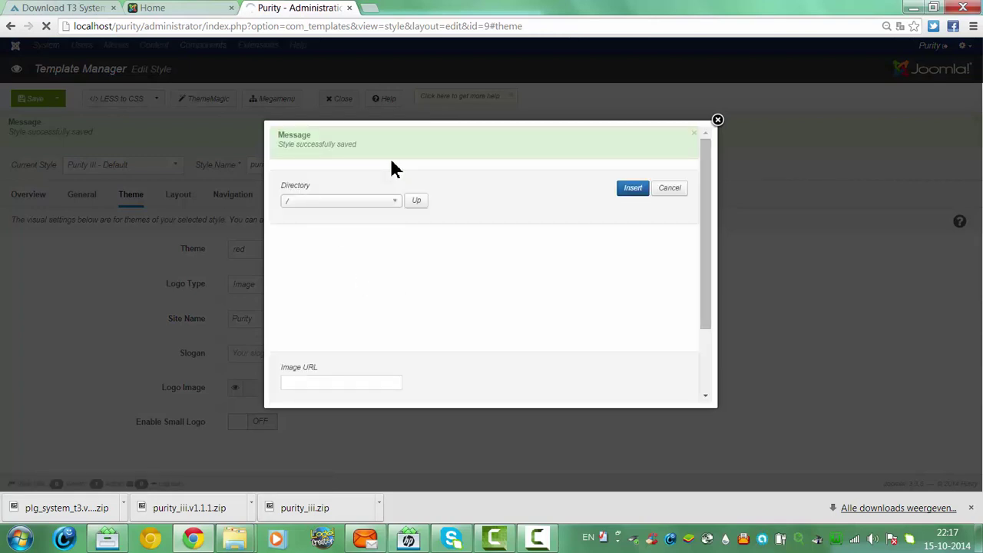
{"action": "left_click", "coordinate": [415, 200]}
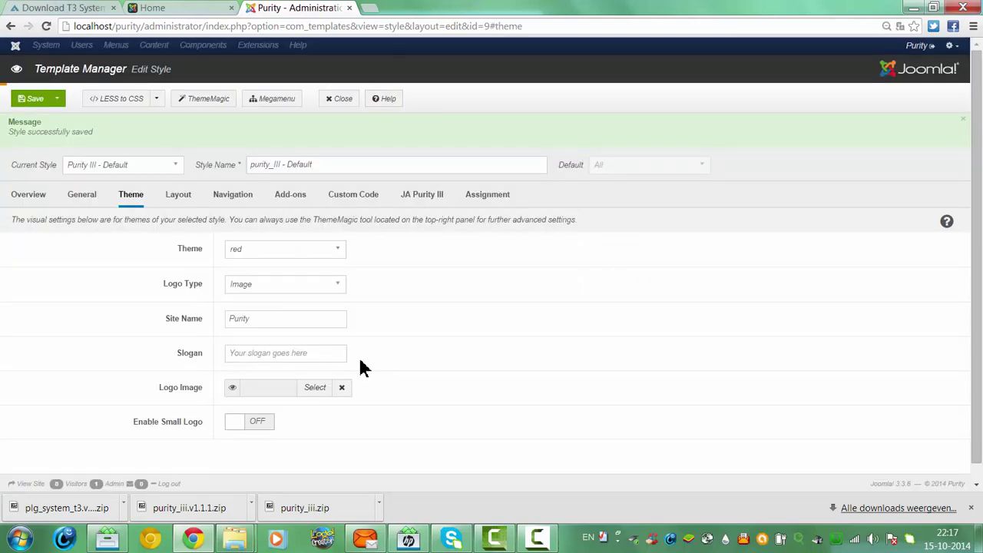
{"action": "left_click", "coordinate": [316, 390]}
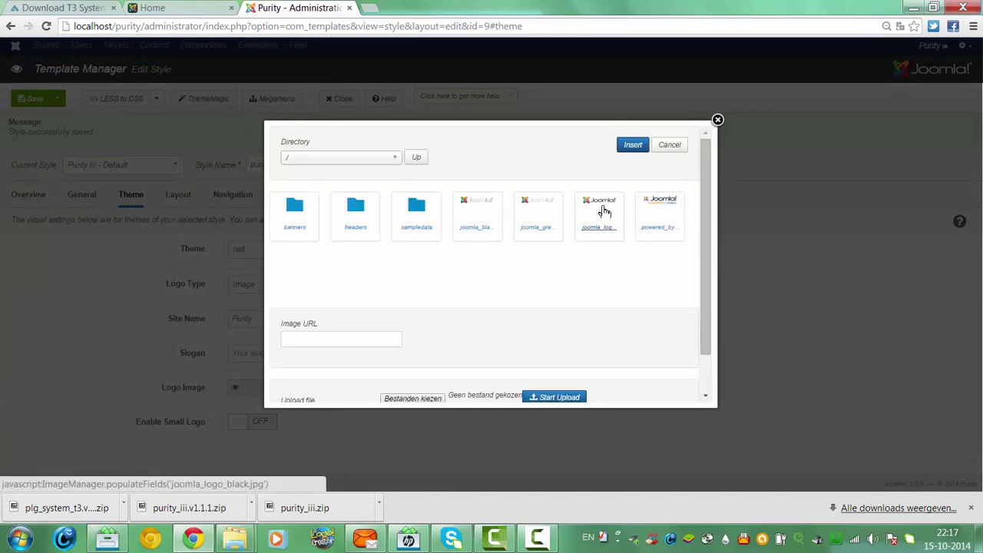
{"action": "left_click", "coordinate": [604, 212]}
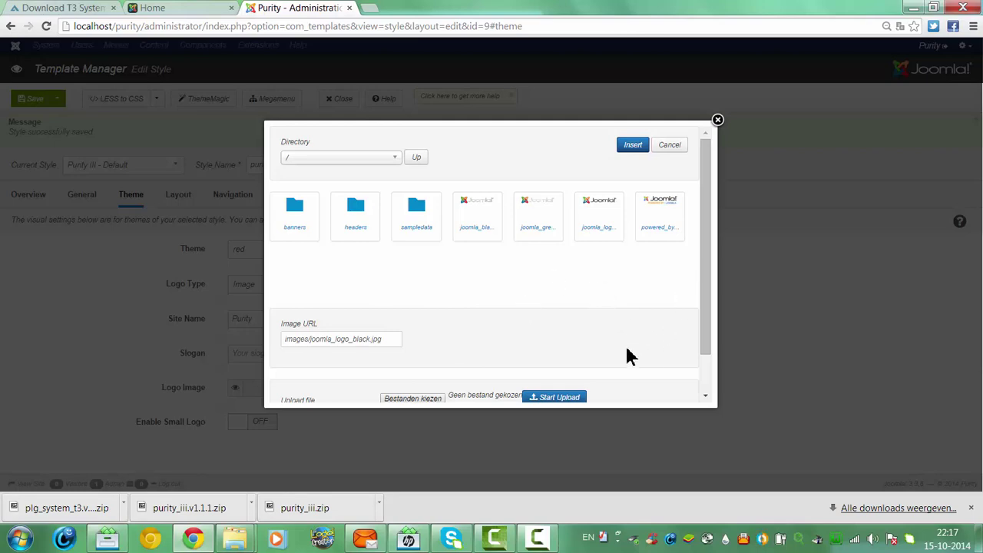
{"action": "left_click", "coordinate": [637, 148]}
{"action": "left_click_drag", "start_coordinate": [182, 223], "coordinate": [49, 121]}
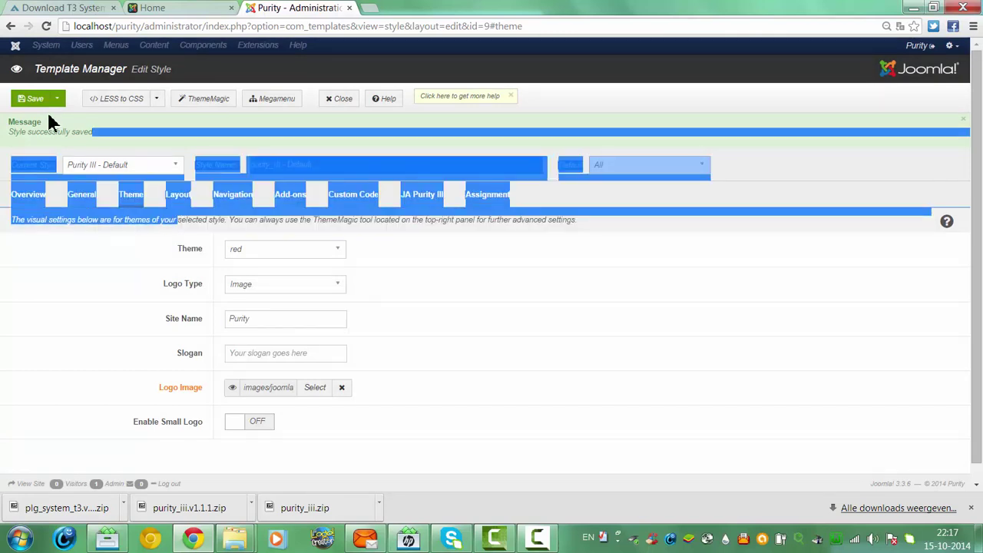
{"action": "left_click", "coordinate": [49, 103]}
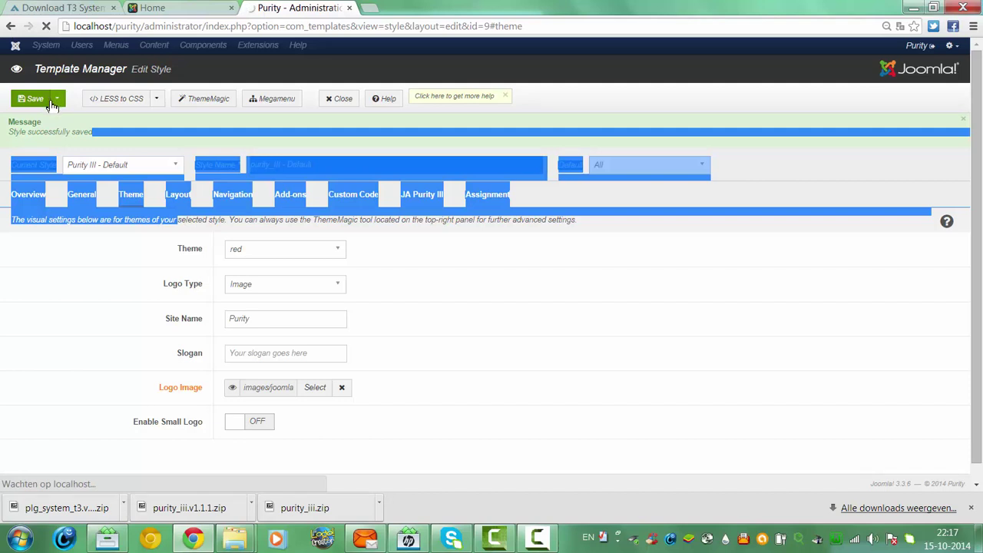
{"action": "left_click", "coordinate": [76, 369]}
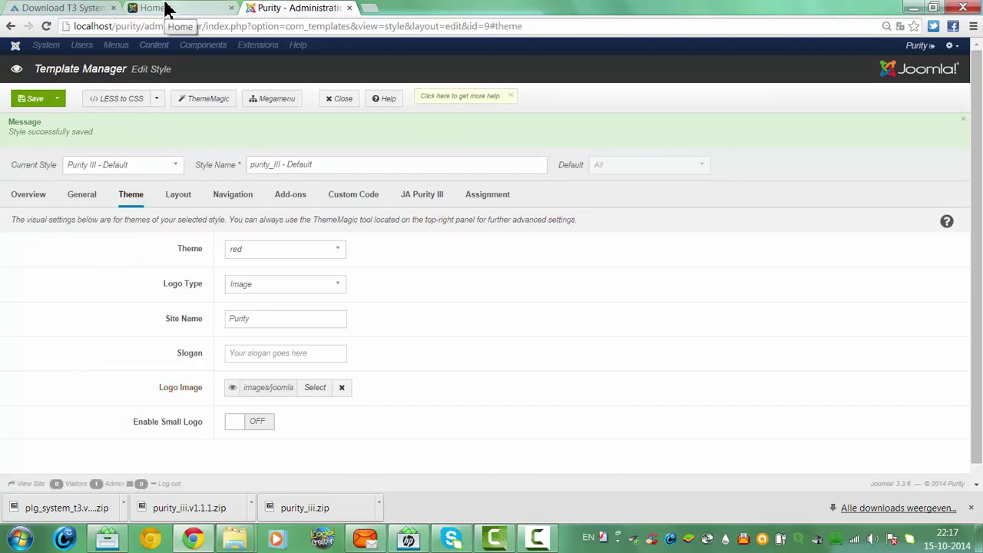
- Load localhost/purity/ and follow the logo link to see the Joomla logo in the red header
{"action": "left_click", "coordinate": [168, 8]}
{"action": "left_click", "coordinate": [164, 26]}
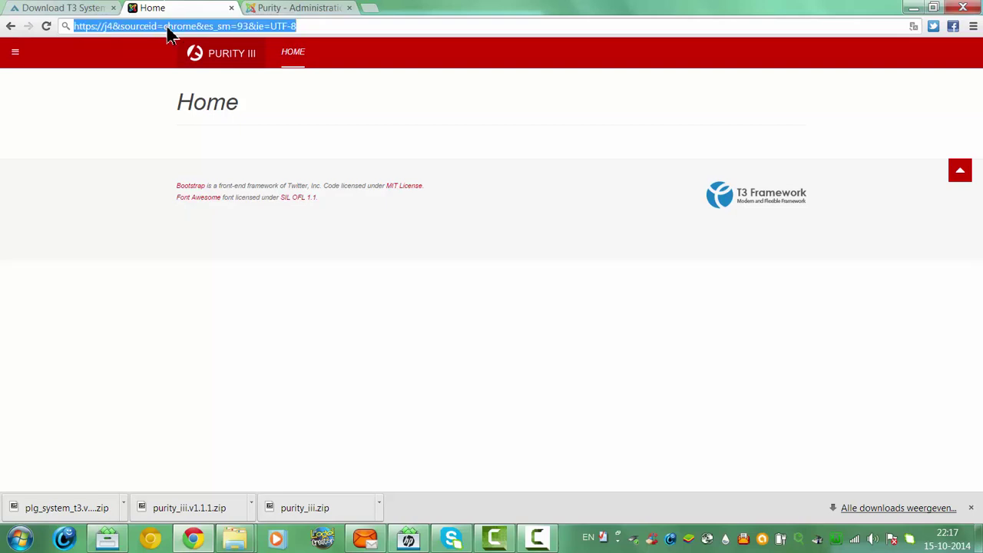
{"action": "left_click", "coordinate": [213, 26]}
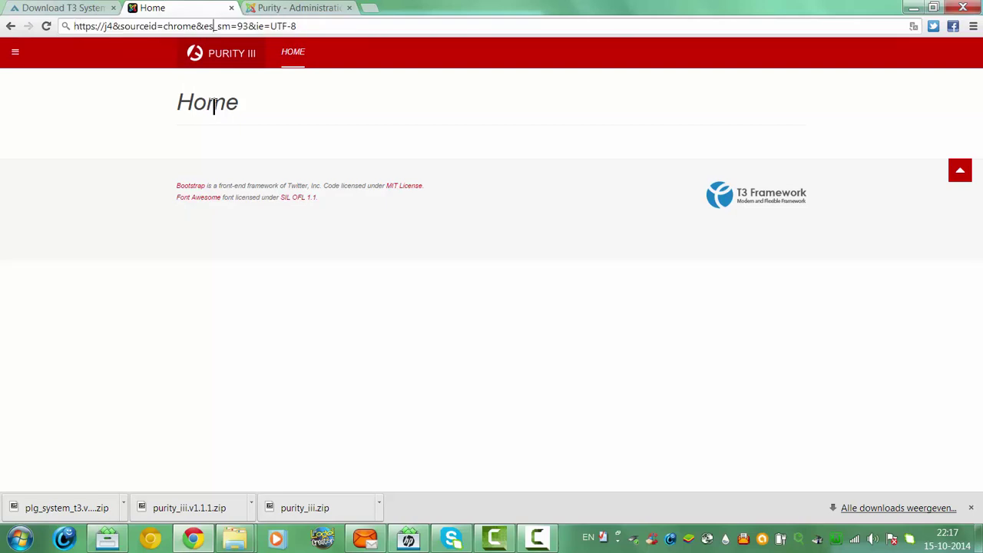
{"action": "left_click", "coordinate": [286, 62]}
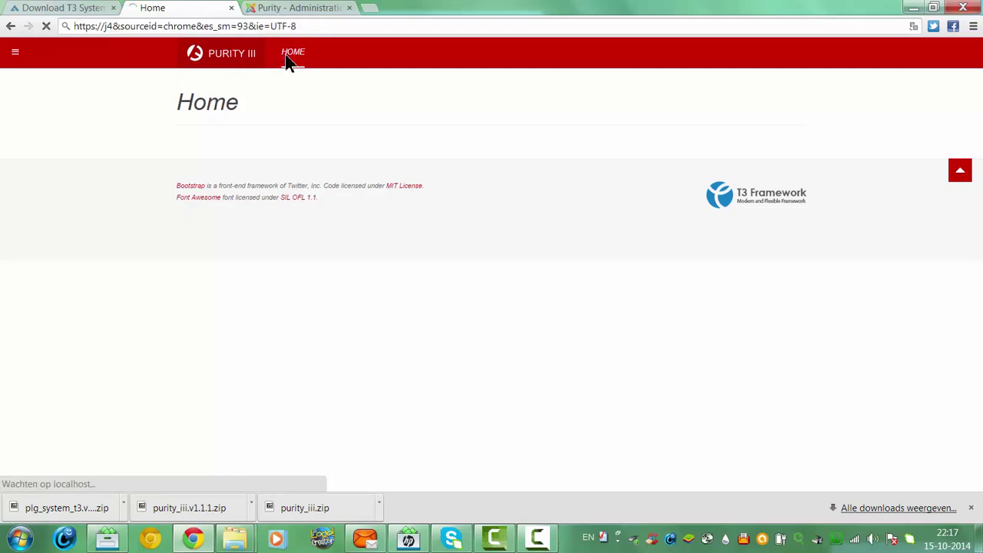
{"action": "left_click", "coordinate": [136, 31]}
{"action": "type", "text": "localhost/purity/"}
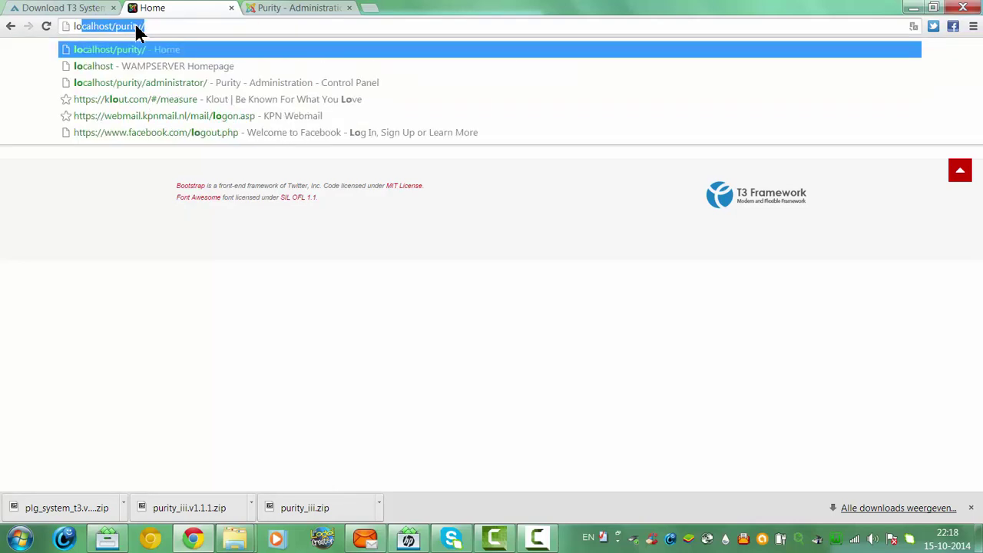
{"action": "key", "text": "Right"}
{"action": "key", "text": "Return"}
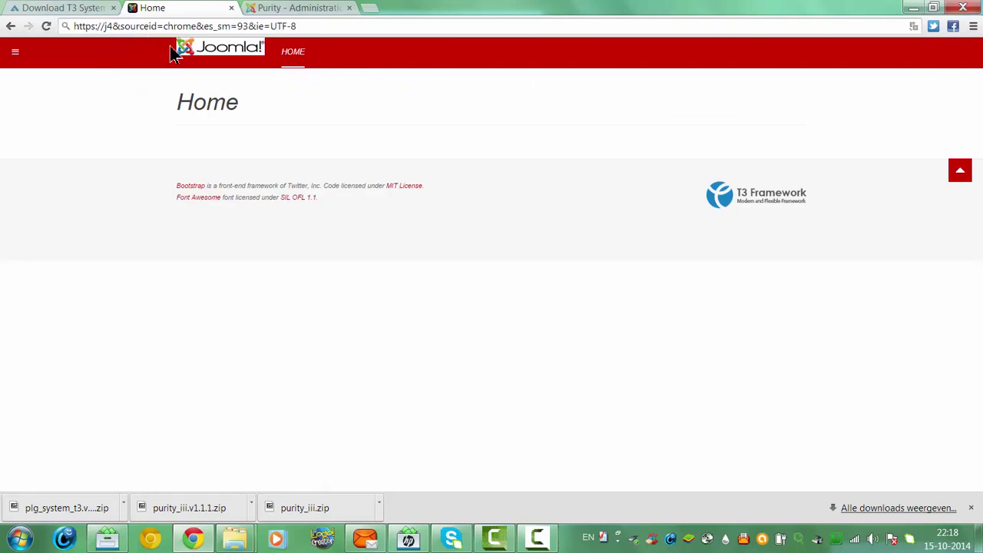
{"action": "left_click", "coordinate": [222, 59]}
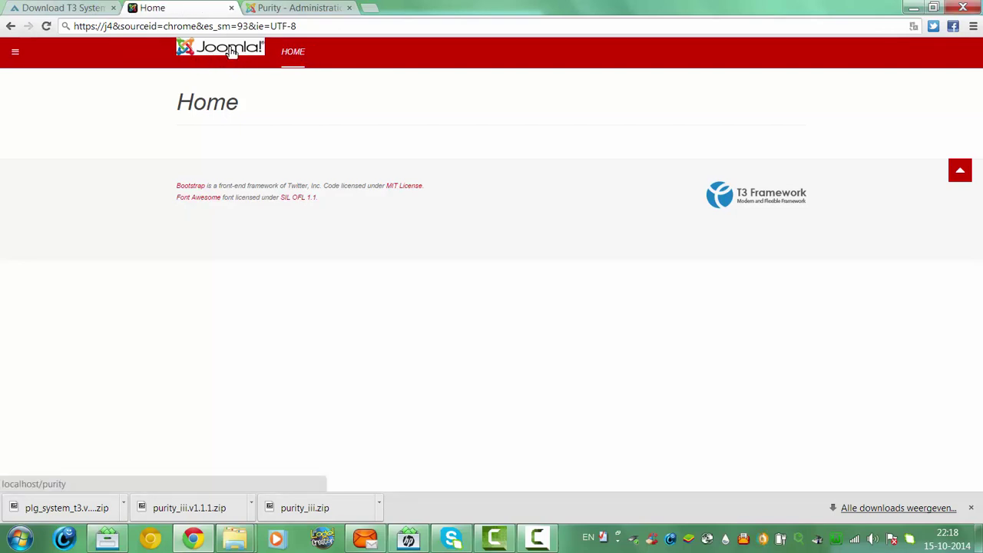
- Open the Purity III Megamenu configuration, then go back to the style editor
{"action": "left_click", "coordinate": [300, 8]}
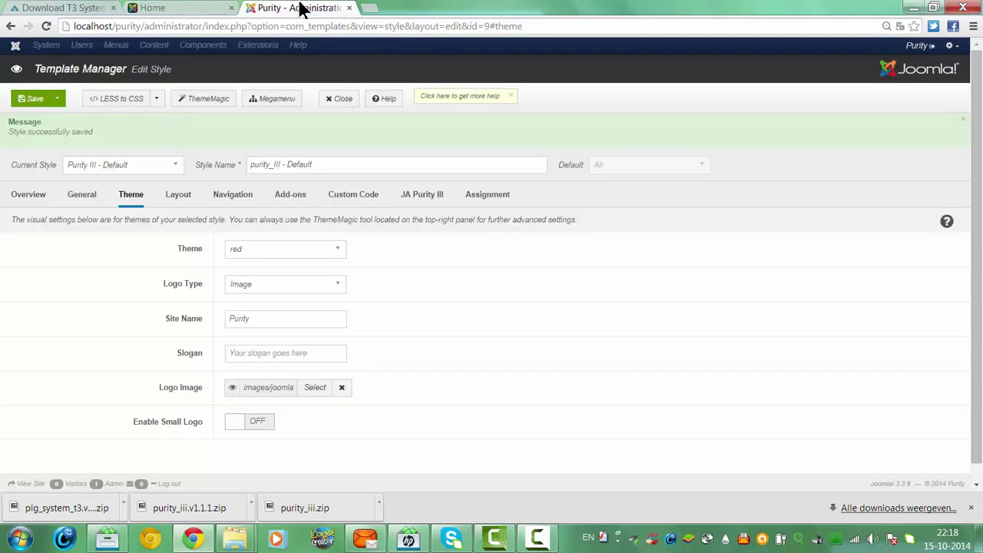
{"action": "left_click", "coordinate": [256, 105]}
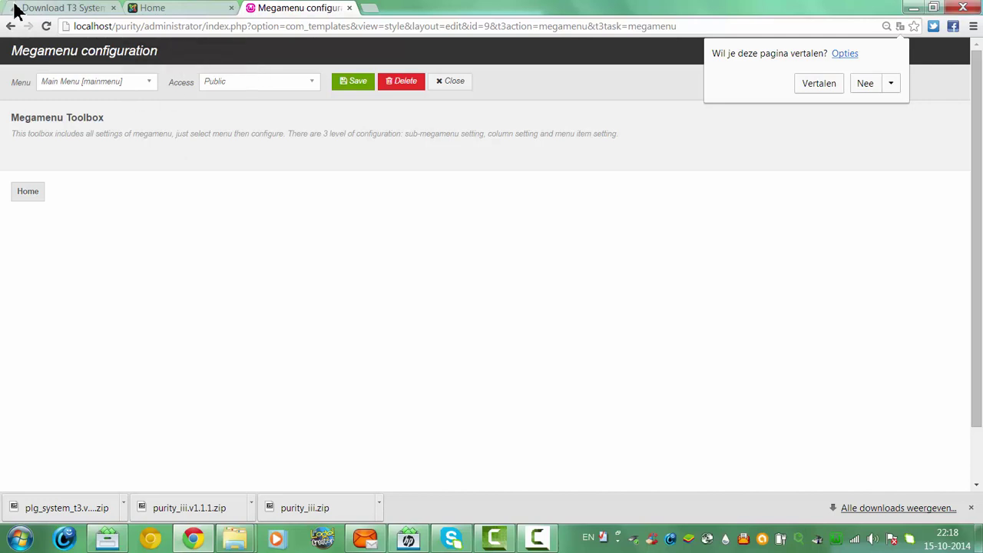
{"action": "left_click", "coordinate": [11, 26]}
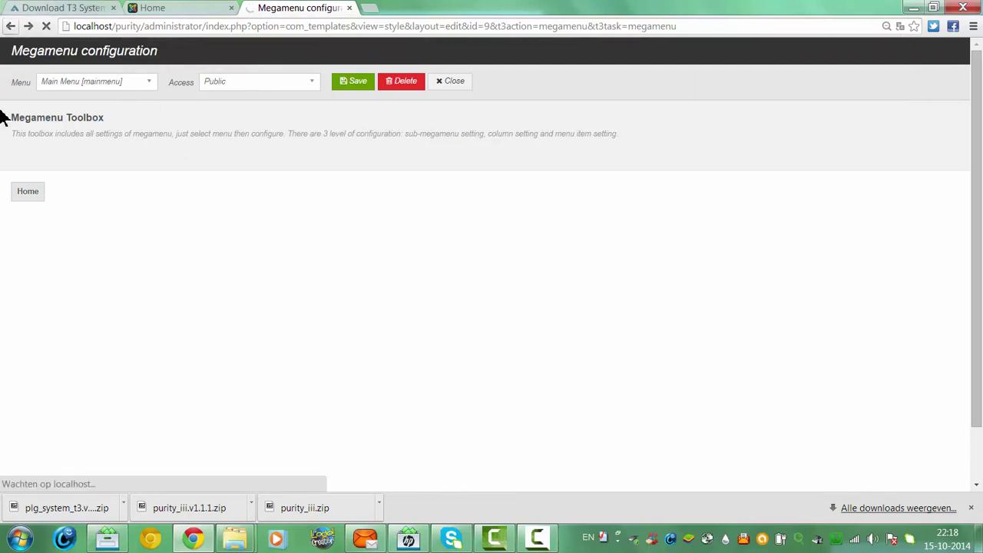
{"action": "left_click_drag", "start_coordinate": [29, 192], "coordinate": [47, 144]}
{"action": "left_click", "coordinate": [11, 26]}
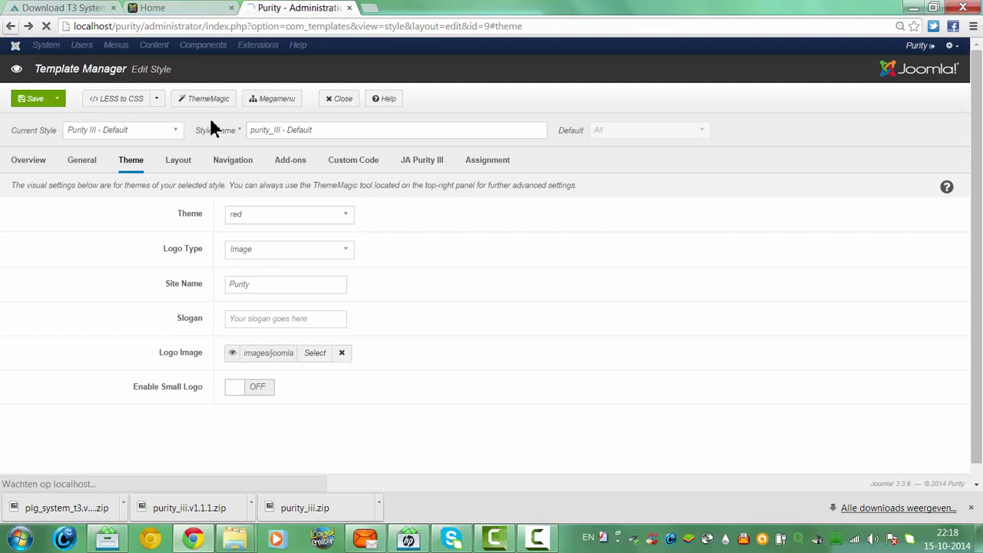
- Review the Navigation and JA Purity III settings, then close the style editor
{"action": "left_click", "coordinate": [244, 163]}
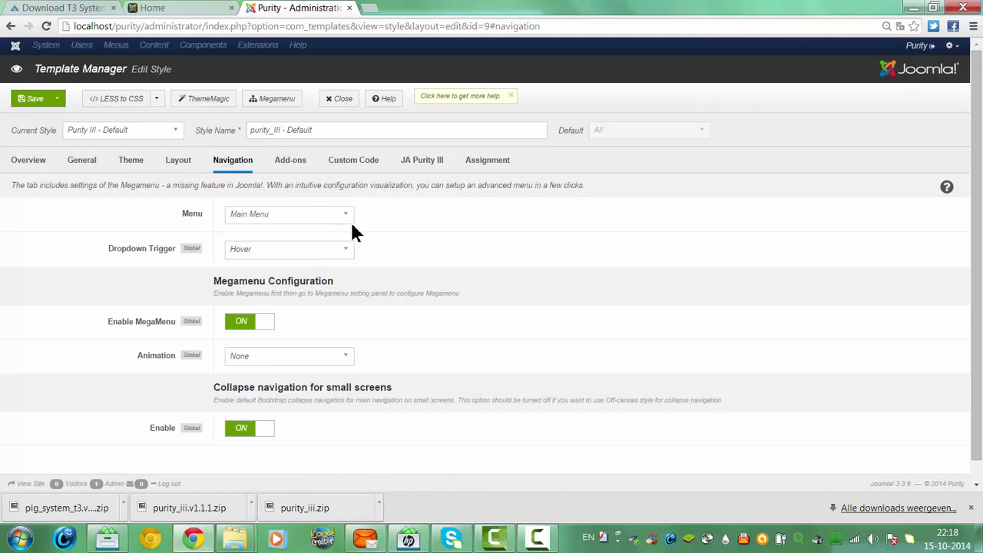
{"action": "left_click", "coordinate": [419, 167]}
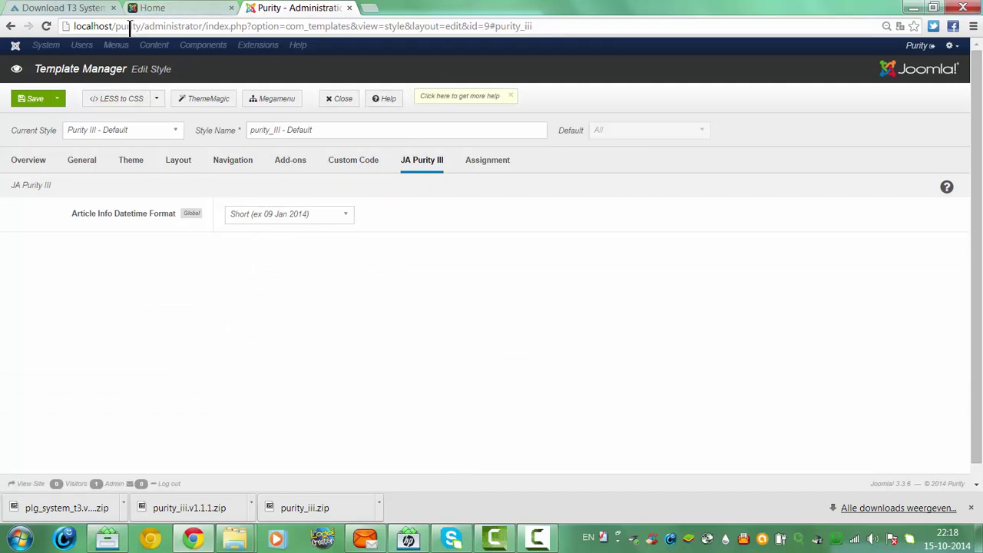
{"action": "left_click", "coordinate": [338, 98]}
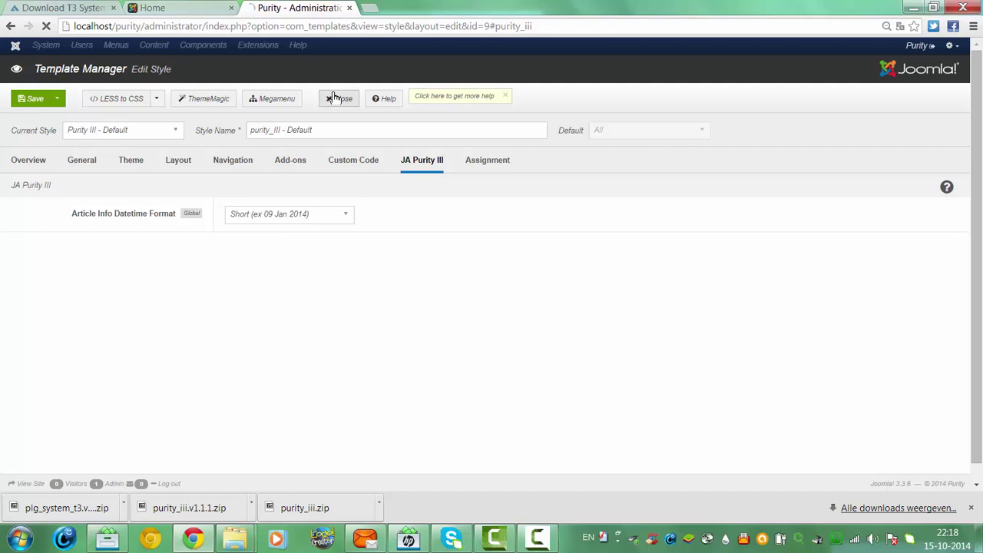
- Go back from the T3 System Plugin download page to the Purity III template page
{"action": "left_click", "coordinate": [44, 9]}
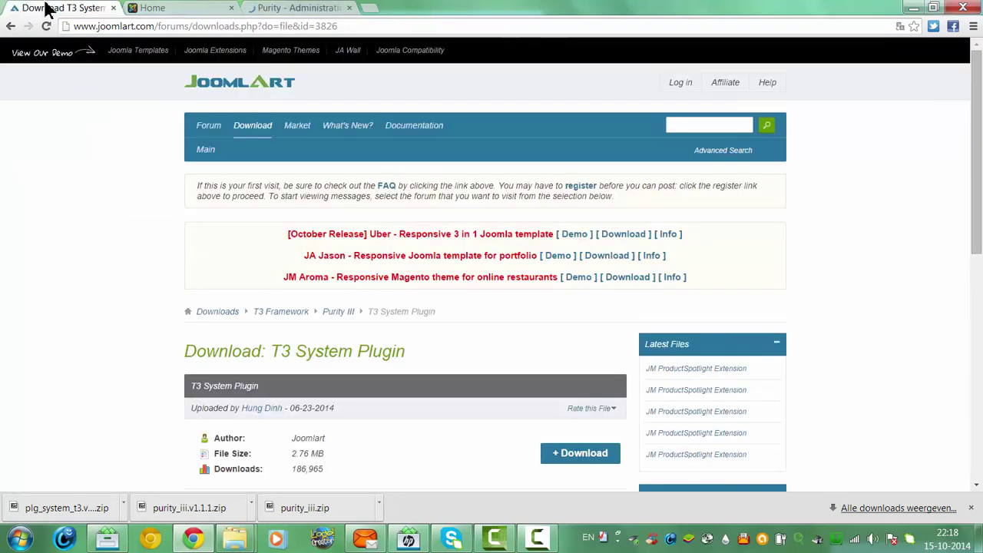
{"action": "left_click", "coordinate": [10, 27]}
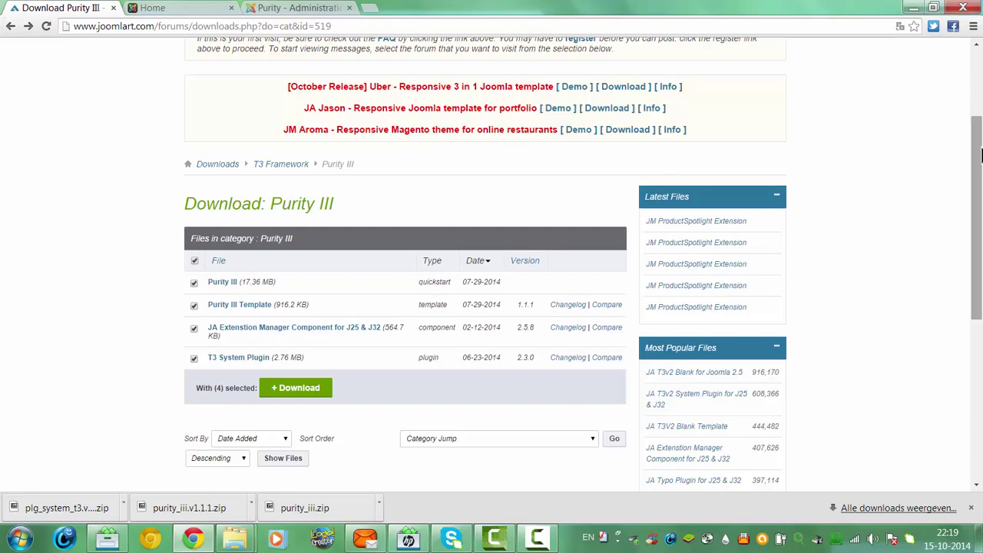
{"action": "scroll", "coordinate": [968, 193], "scroll_direction": "down", "scroll_amount": 3}
{"action": "scroll", "coordinate": [968, 193], "scroll_direction": "up", "scroll_amount": 2}
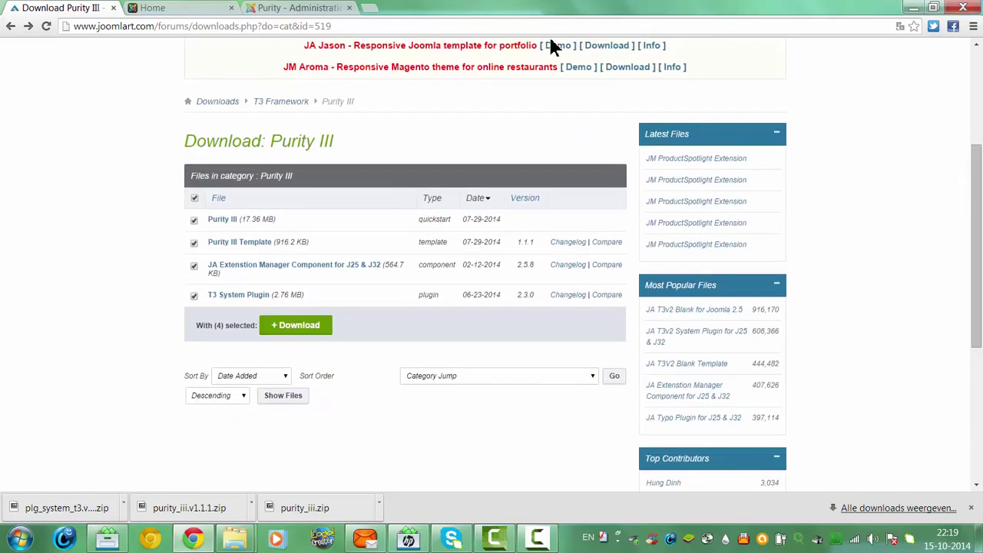
{"action": "left_click", "coordinate": [9, 27]}
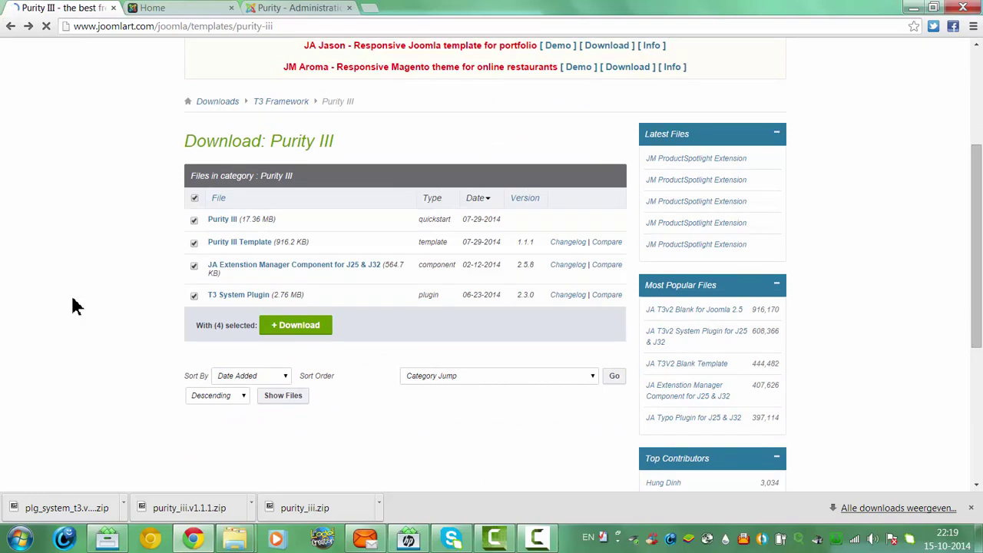
{"action": "scroll", "coordinate": [964, 207], "scroll_direction": "down", "scroll_amount": 5}
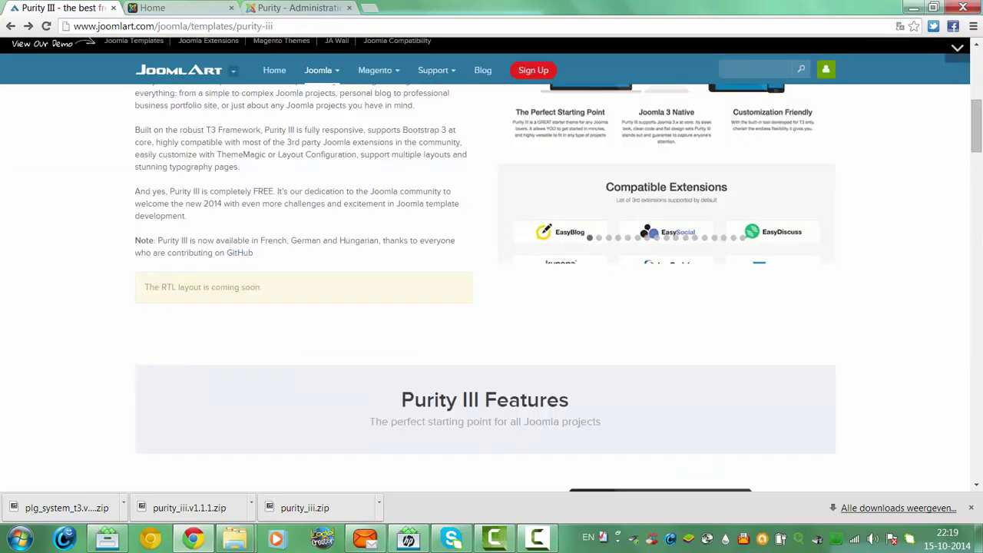
{"action": "scroll", "coordinate": [491, 284], "scroll_direction": "down", "scroll_amount": 5}
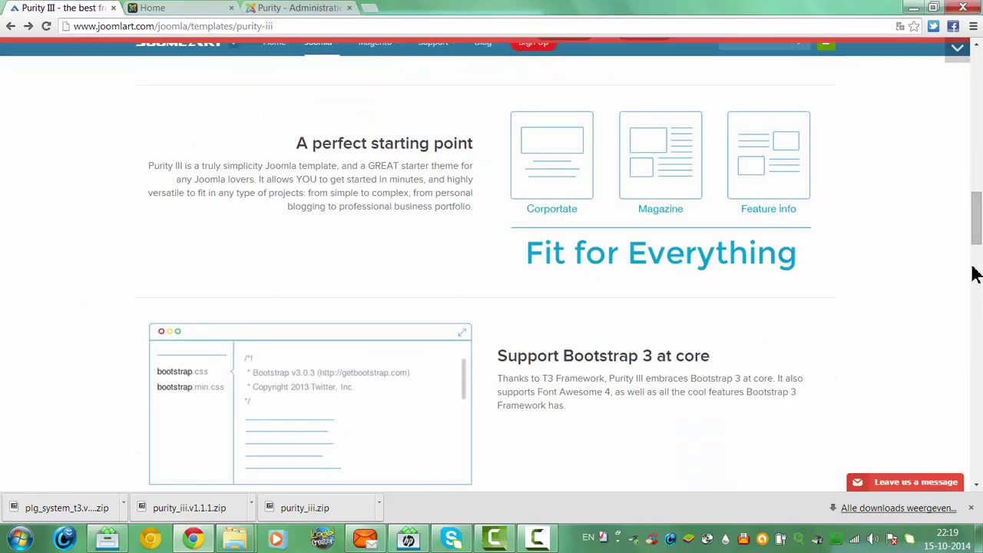
{"action": "left_click_drag", "start_coordinate": [979, 229], "coordinate": [953, 61]}
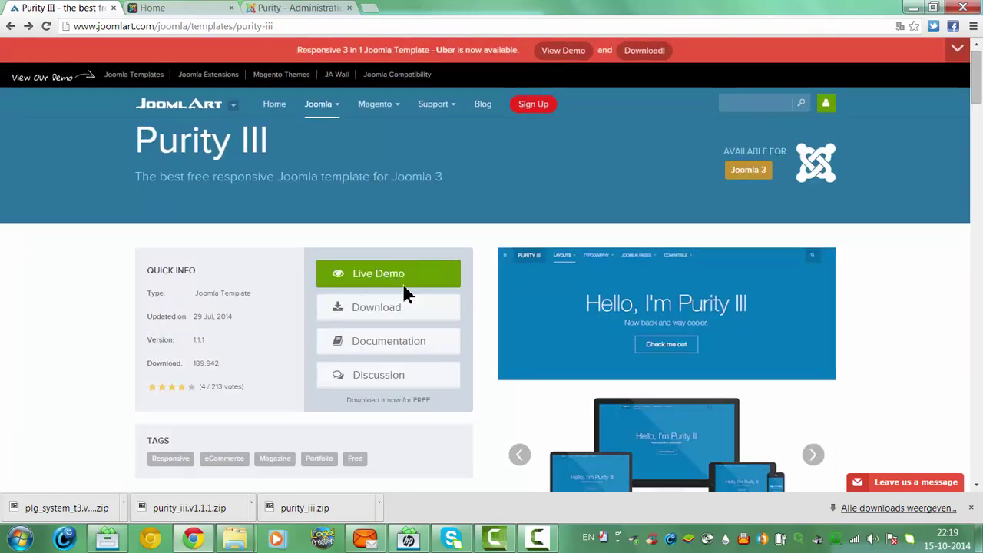
- Open the Purity III documentation and its 'Build up your own page' guide
{"action": "left_click", "coordinate": [357, 347]}
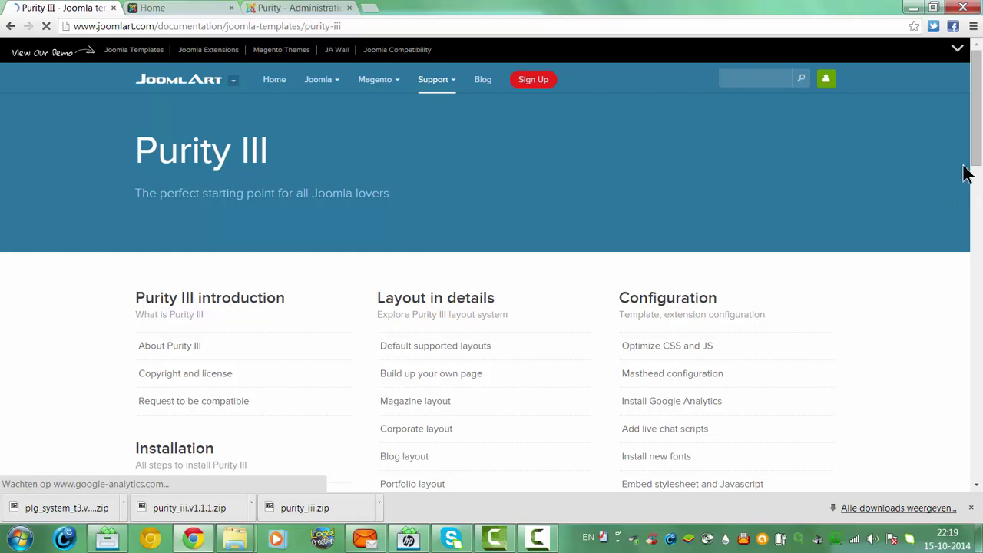
{"action": "scroll", "coordinate": [966, 173], "scroll_direction": "down", "scroll_amount": 2}
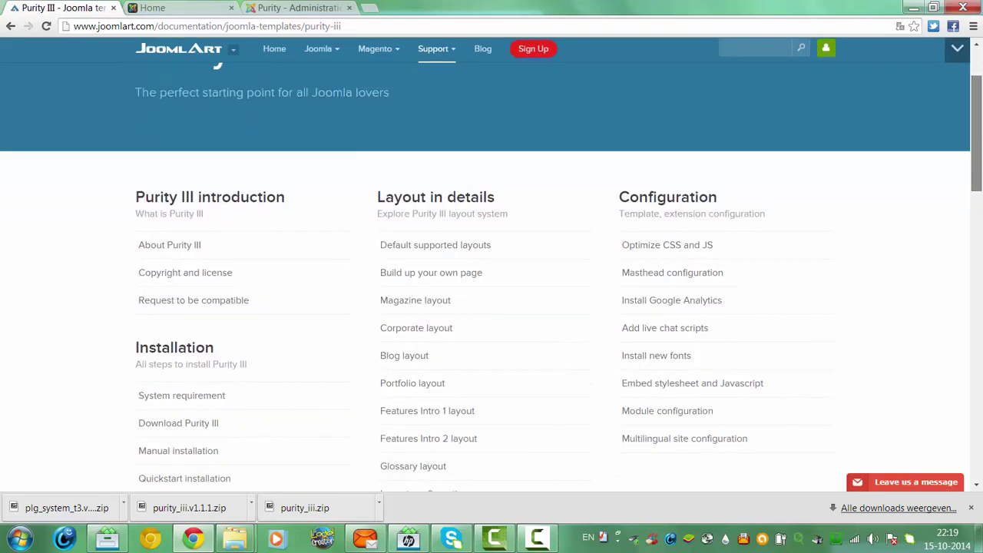
{"action": "scroll", "coordinate": [803, 162], "scroll_direction": "down", "scroll_amount": 1}
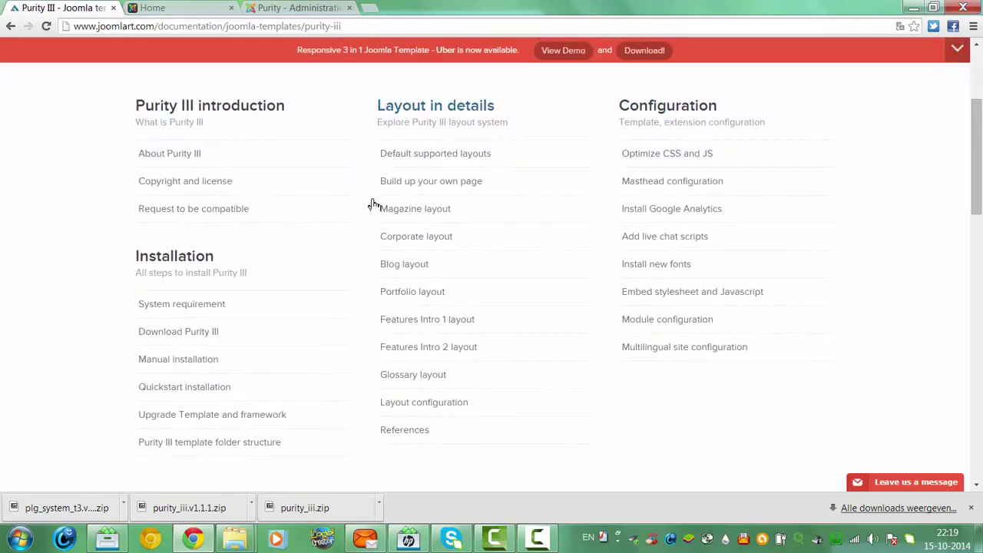
{"action": "left_click", "coordinate": [444, 193]}
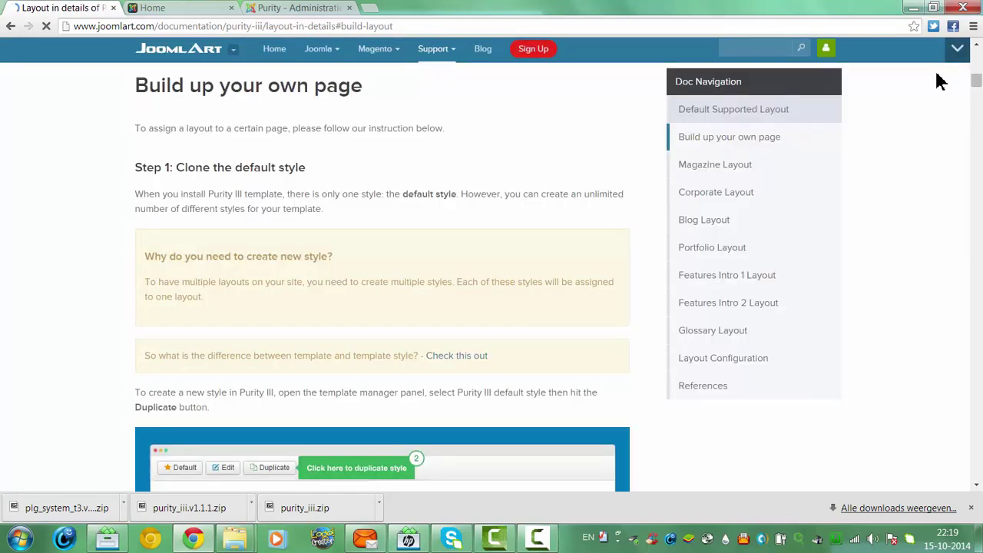
{"action": "left_click", "coordinate": [972, 106]}
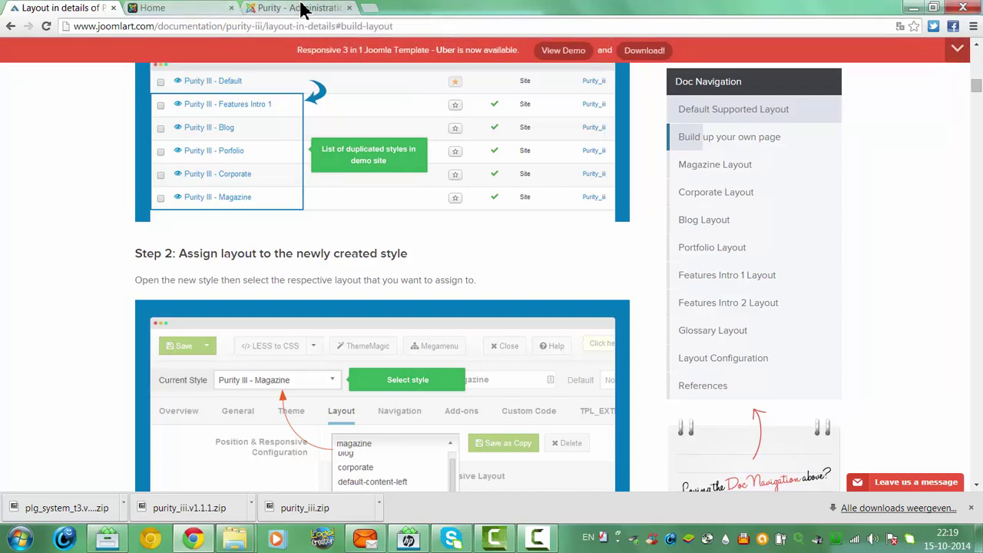
- Return to the Template Manager: Styles list showing purity_III - Default as the Site default
{"action": "left_click", "coordinate": [303, 9]}
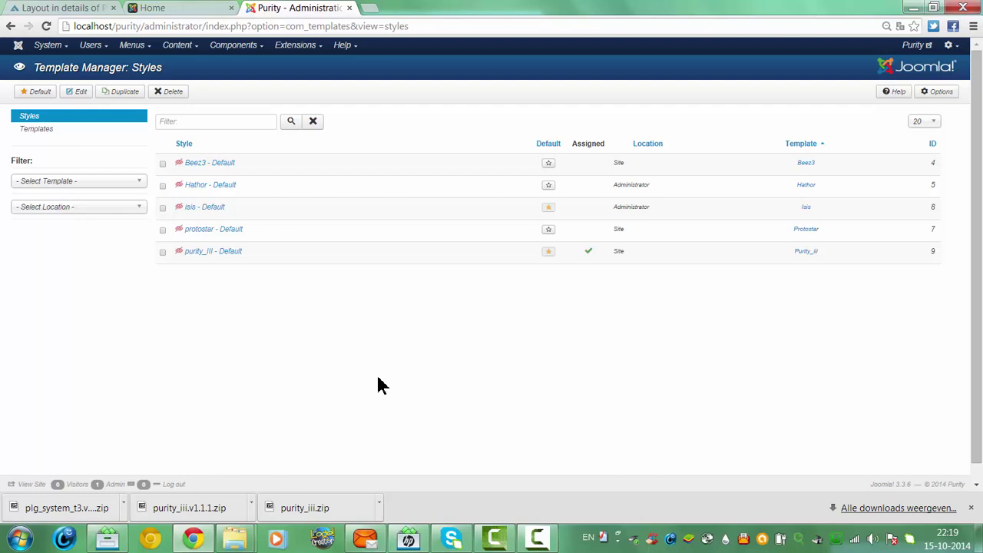
{"action": "left_click", "coordinate": [539, 539]}
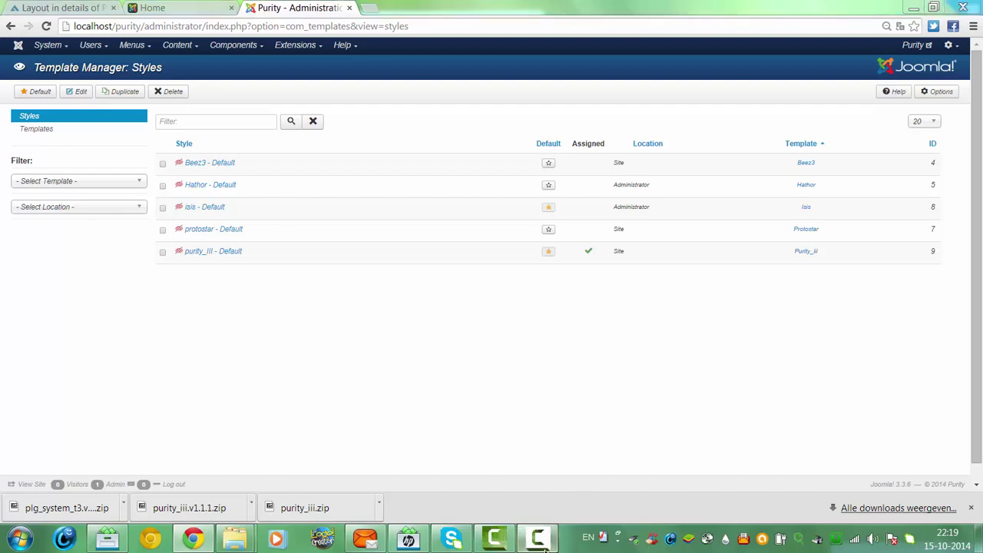